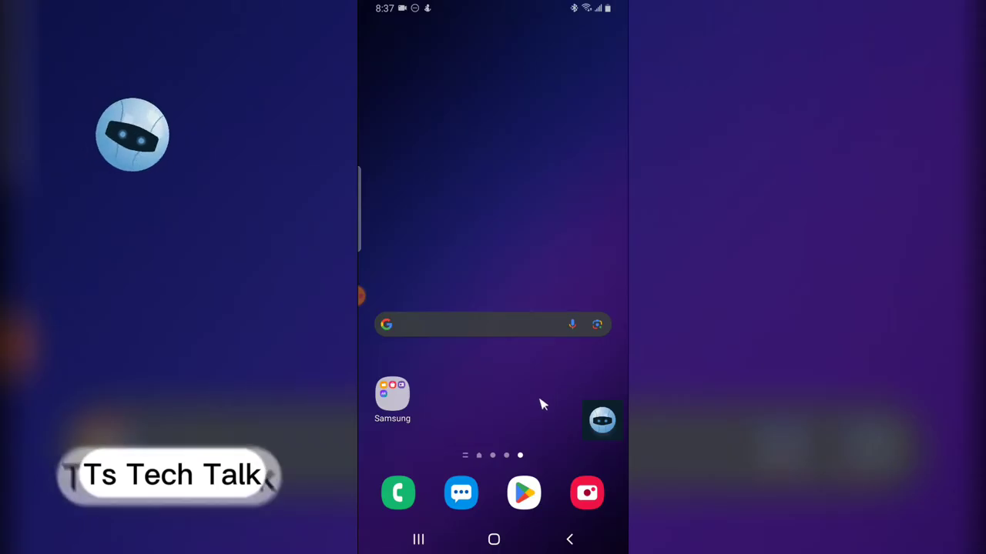
# Launch Facebook from its page in the app drawer.
pyautogui.moveTo(543, 417)
pyautogui.mouseDown()
pyautogui.moveTo(567, 362)
pyautogui.moveTo(539, 385)
pyautogui.moveTo(604, 369)
pyautogui.moveTo(569, 385)
pyautogui.mouseUp()
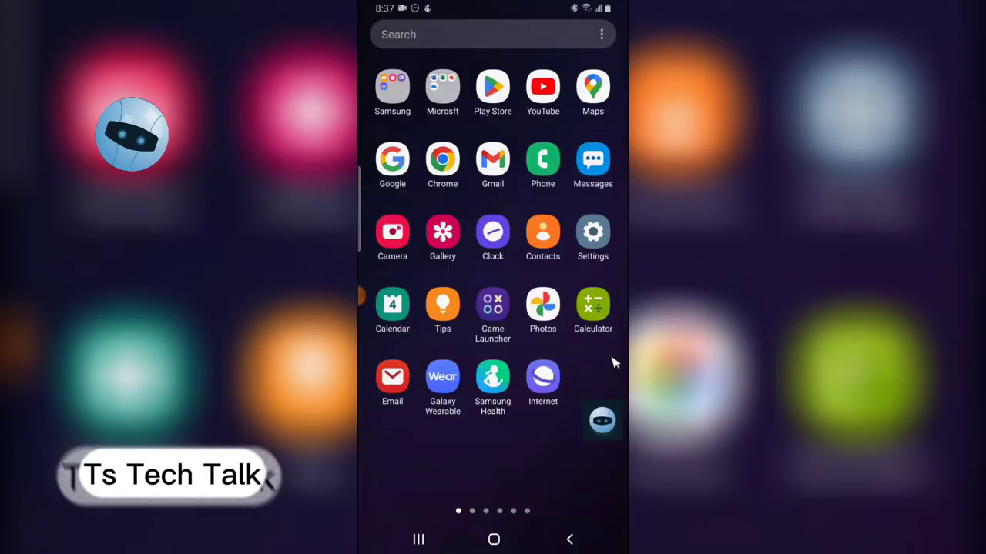
pyautogui.moveTo(611, 358)
pyautogui.mouseDown()
pyautogui.moveTo(383, 419)
pyautogui.moveTo(454, 403)
pyautogui.mouseUp()
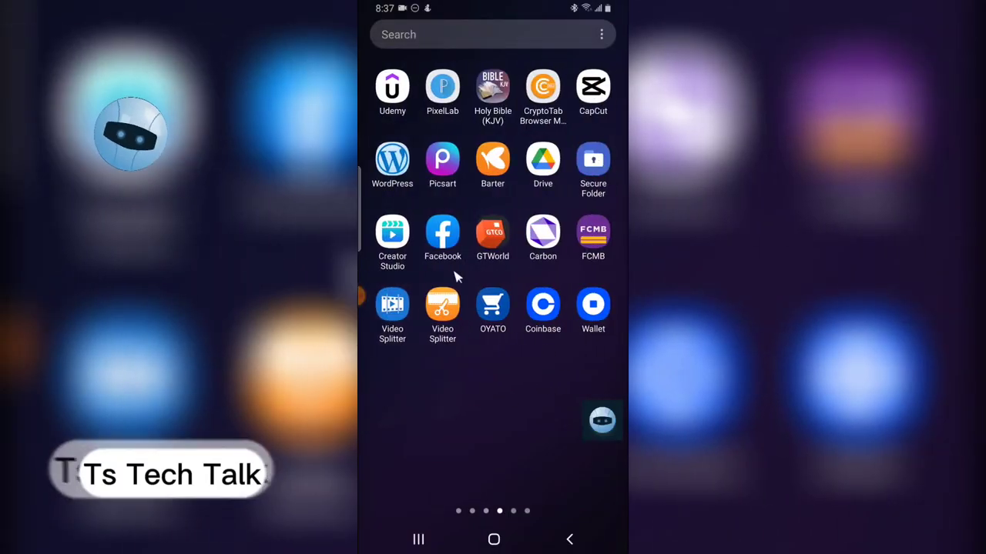
pyautogui.click(476, 272)
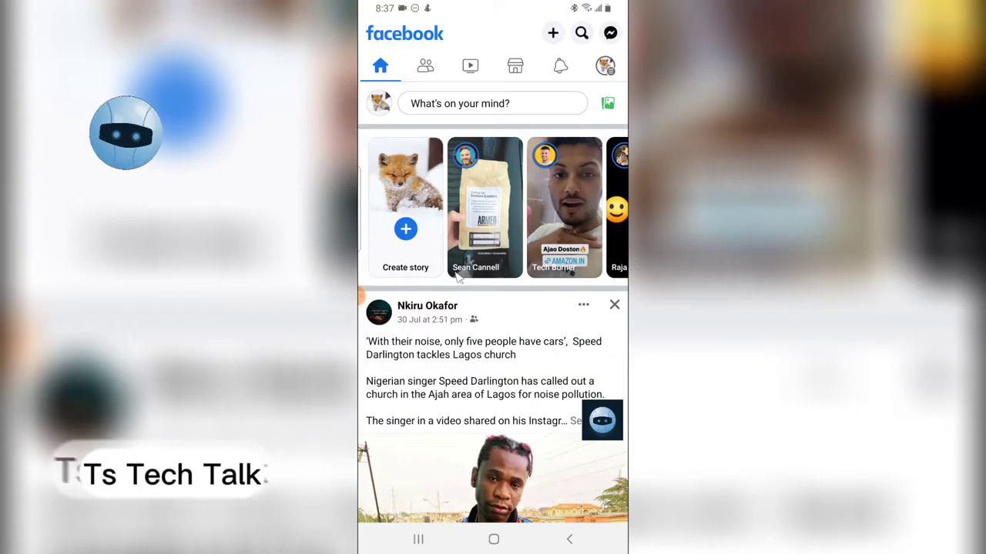
# Scroll far down the home feed until a suggested video post appears.
pyautogui.scroll(-1, 591, 339)
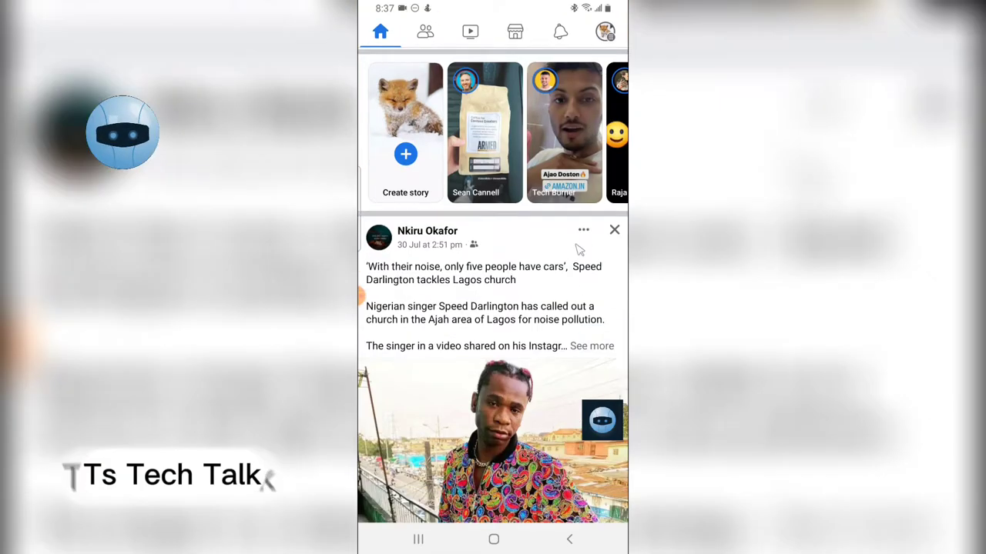
pyautogui.scroll(-4, 587, 308)
pyautogui.scroll(-2, 581, 278)
pyautogui.scroll(-3, 573, 243)
pyautogui.scroll(-3, 573, 244)
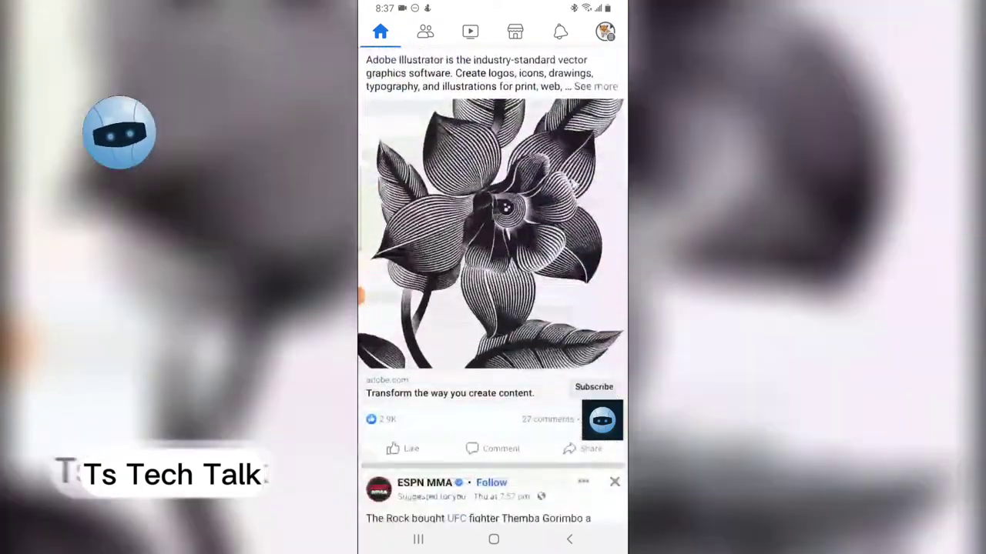
pyautogui.scroll(-4, 566, 262)
pyautogui.scroll(-3, 557, 281)
pyautogui.scroll(-4, 549, 299)
pyautogui.scroll(-4, 541, 316)
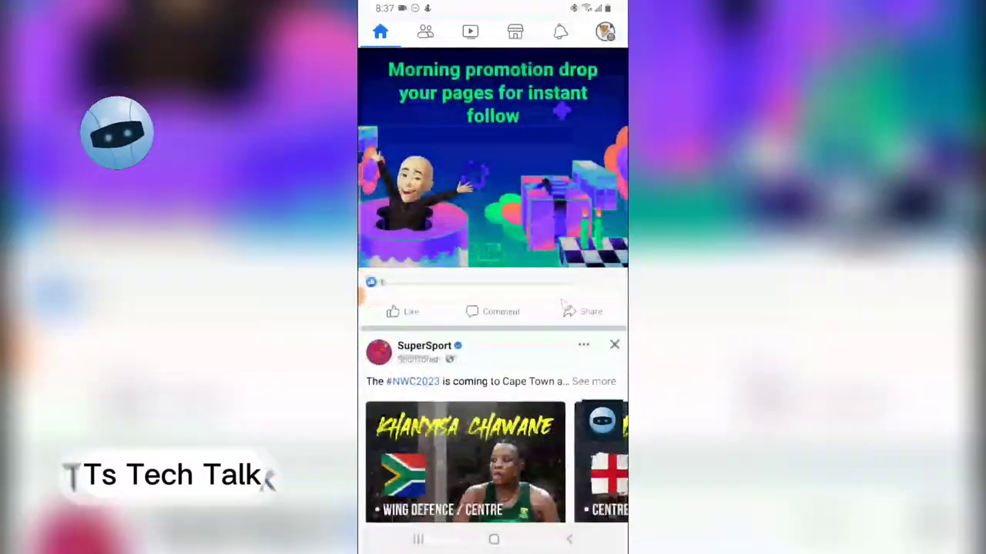
pyautogui.scroll(-5, 546, 341)
pyautogui.scroll(-2, 551, 366)
pyautogui.scroll(3, 555, 391)
pyautogui.scroll(-6, 563, 402)
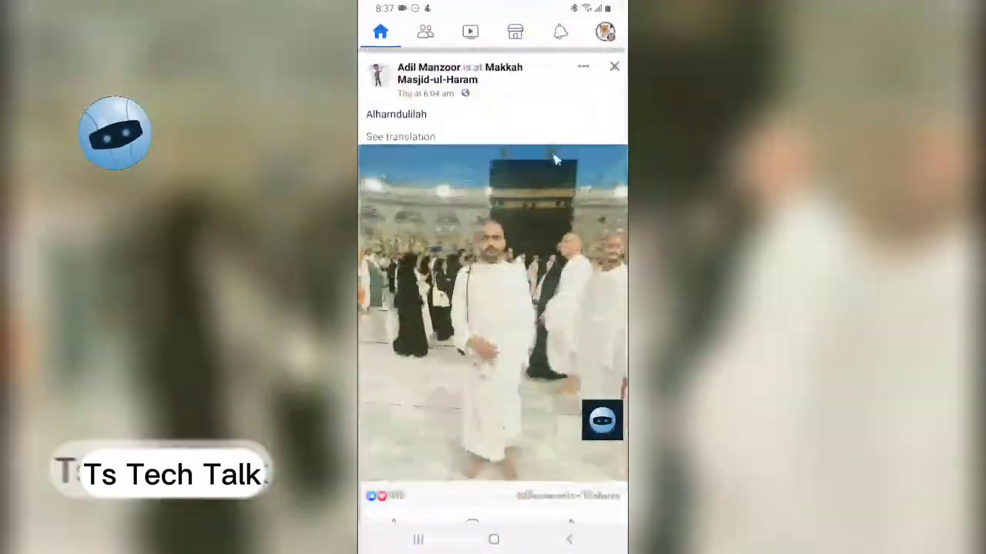
pyautogui.scroll(-3, 564, 388)
pyautogui.scroll(-3, 564, 374)
pyautogui.scroll(-3, 565, 362)
pyautogui.scroll(-4, 566, 359)
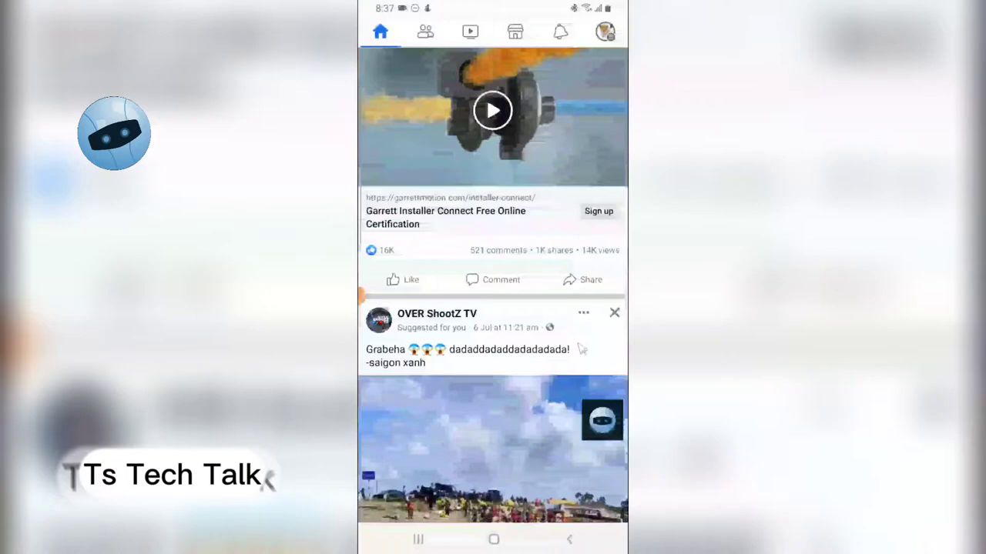
pyautogui.scroll(-2, 566, 360)
pyautogui.scroll(-6, 566, 359)
pyautogui.scroll(-5, 566, 359)
pyautogui.scroll(-5, 568, 308)
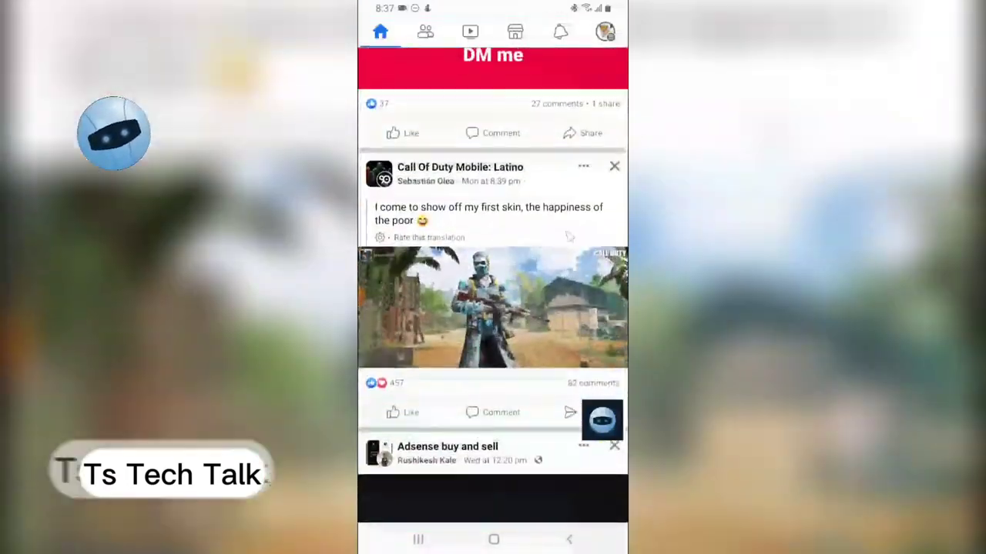
pyautogui.scroll(-5, 569, 308)
pyautogui.scroll(-4, 568, 308)
pyautogui.scroll(-5, 568, 98)
pyautogui.scroll(-5, 566, 101)
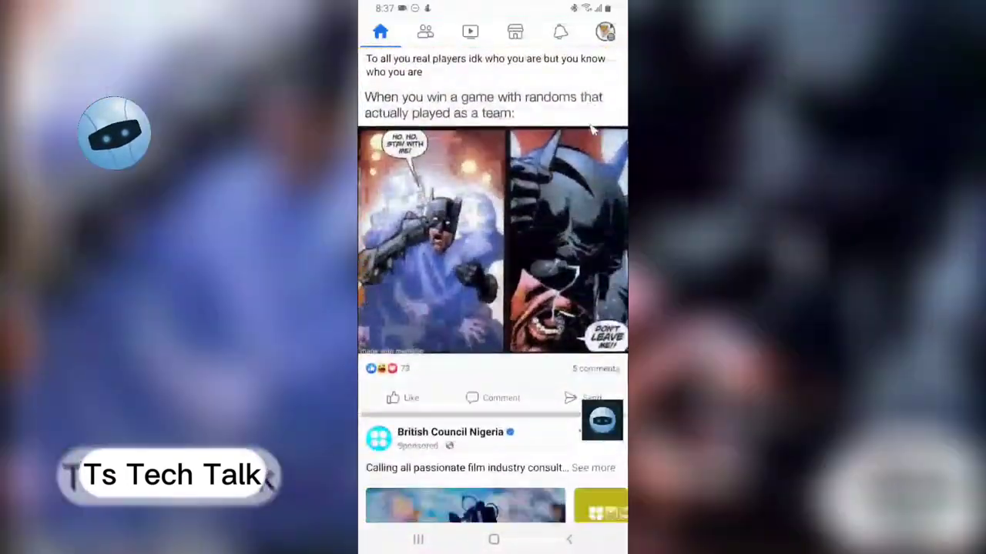
pyautogui.scroll(-3, 567, 100)
pyautogui.scroll(-3, 566, 100)
pyautogui.scroll(-3, 567, 100)
pyautogui.scroll(-1, 620, 149)
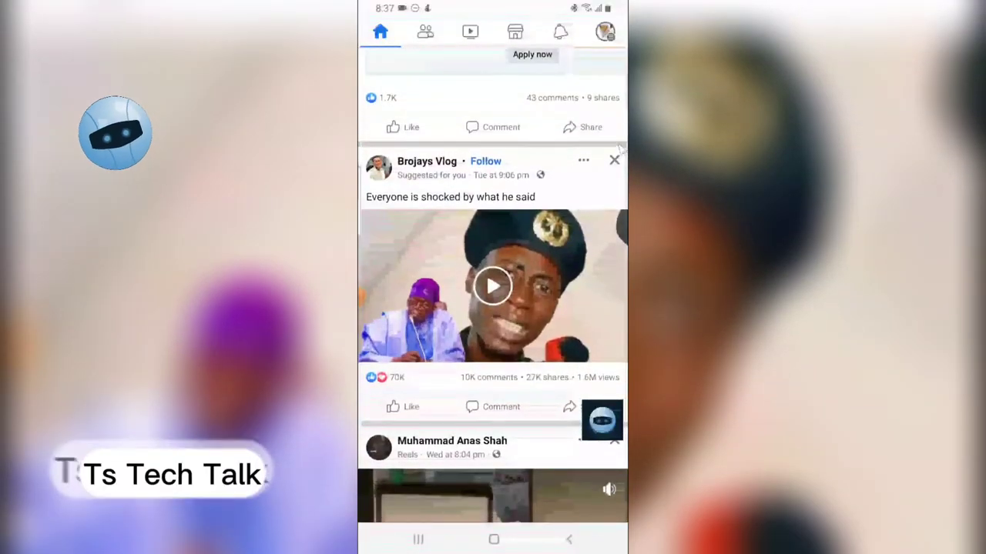
# Switch to the Ts Tech Talk page, then back to the personal profile.
pyautogui.click(608, 35)
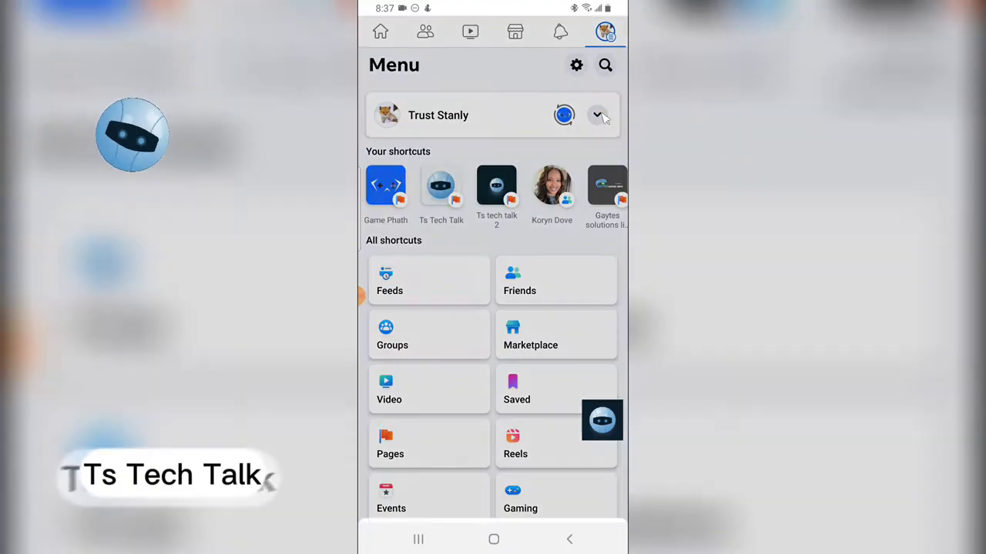
pyautogui.click(598, 113)
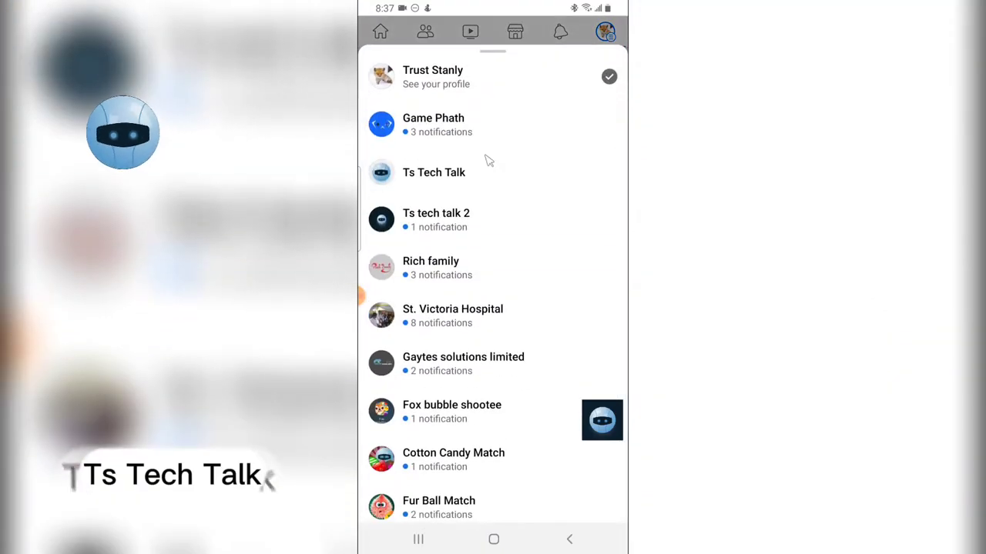
pyautogui.click(451, 181)
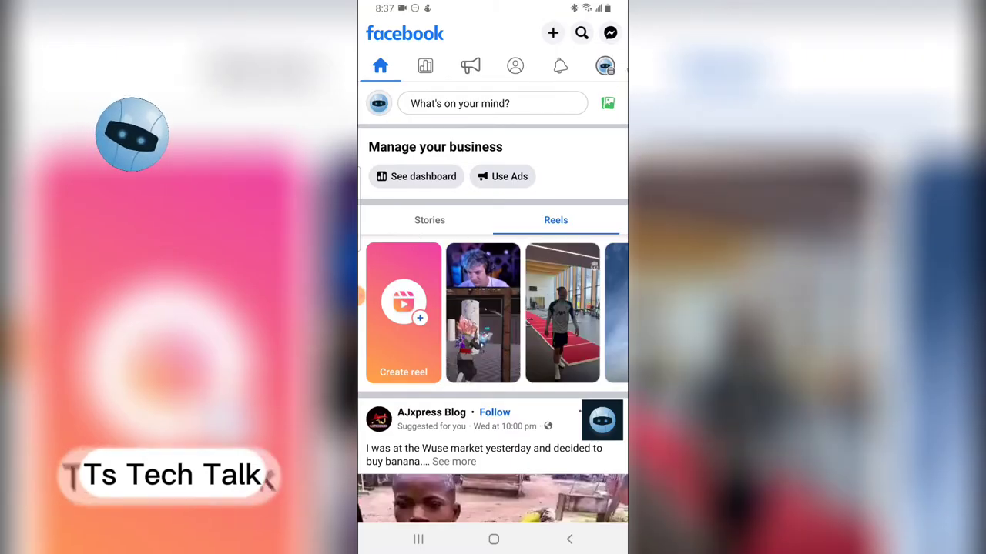
pyautogui.click(608, 67)
pyautogui.click(566, 115)
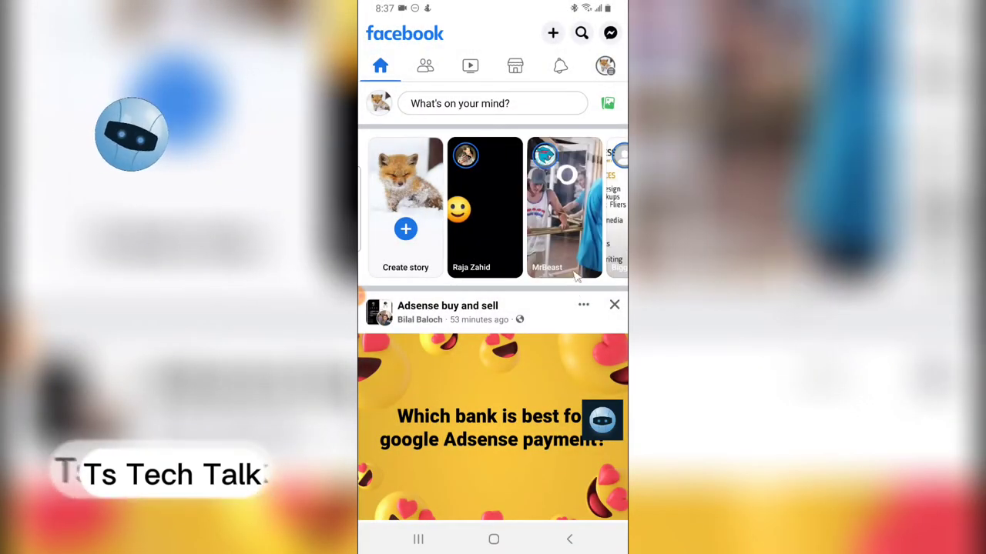
pyautogui.scroll(-2, 593, 200)
pyautogui.scroll(2, 611, 126)
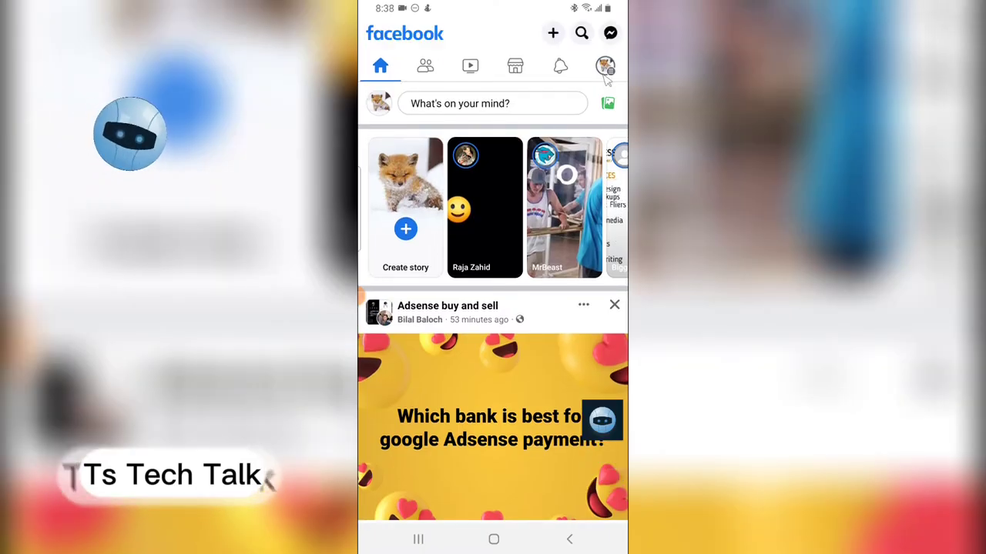
# Switch to the Game Phath page, then back to the personal profile.
pyautogui.click(605, 70)
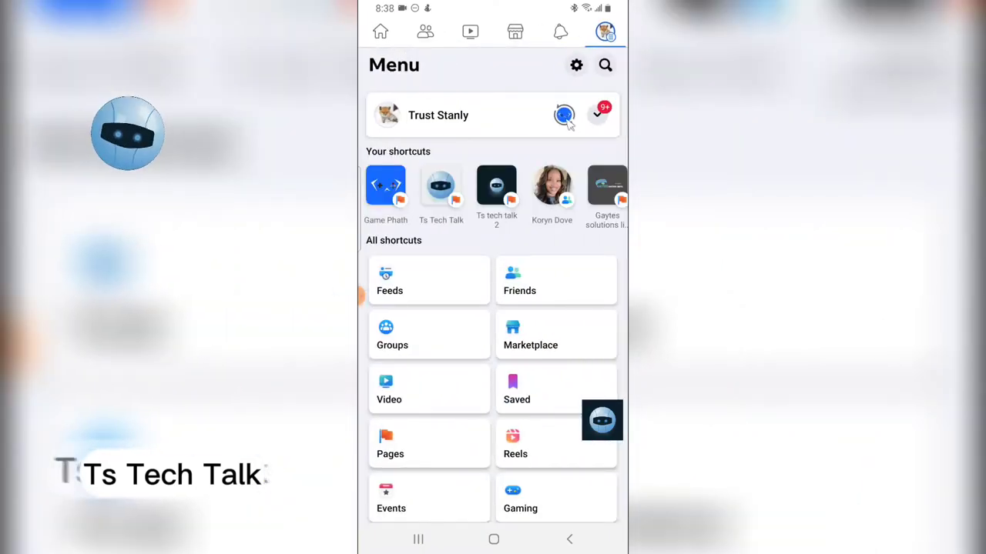
pyautogui.click(564, 115)
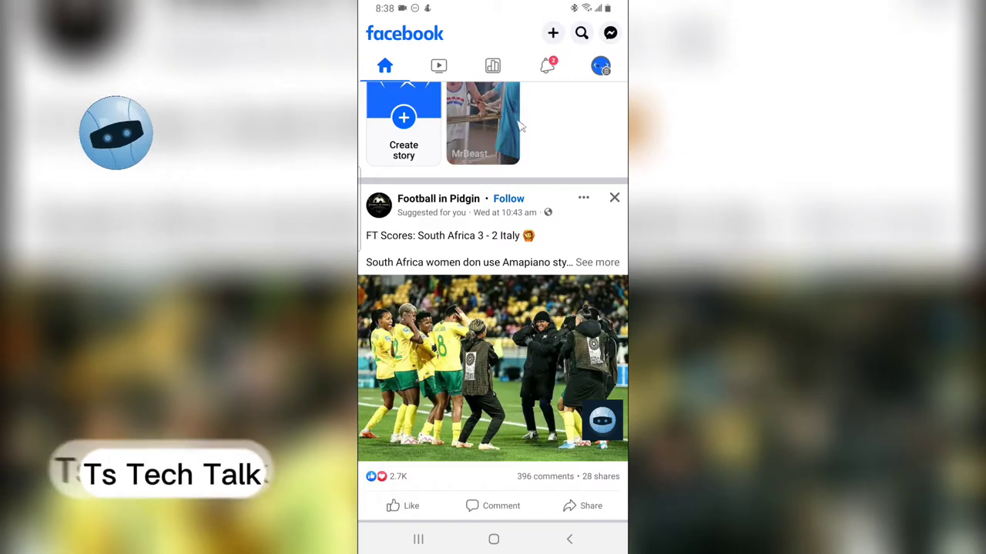
pyautogui.scroll(3, 562, 347)
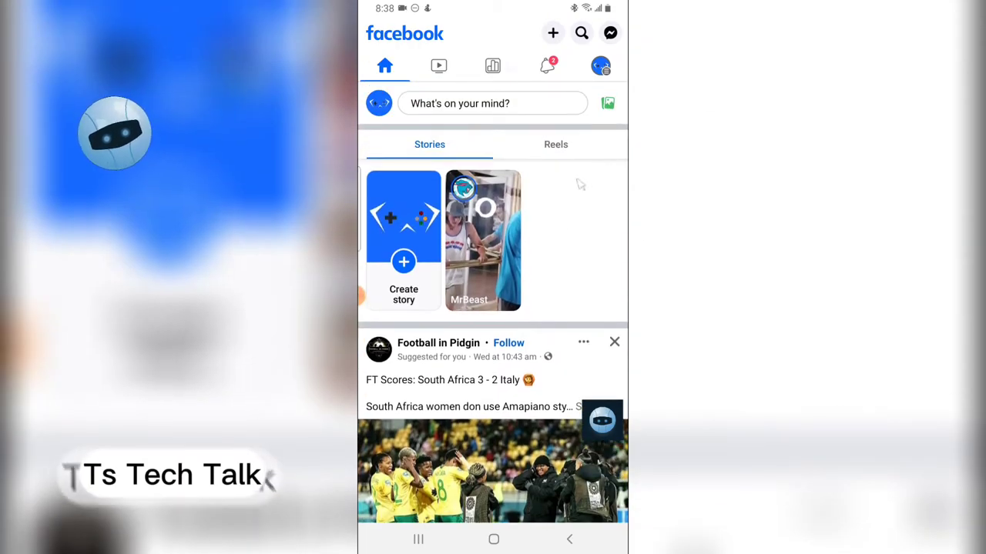
pyautogui.click(602, 67)
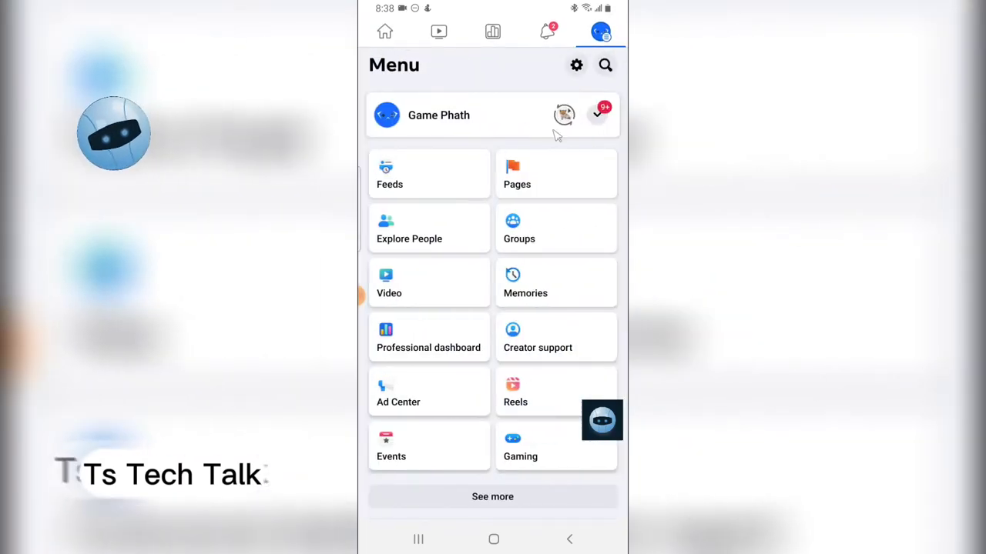
pyautogui.click(564, 117)
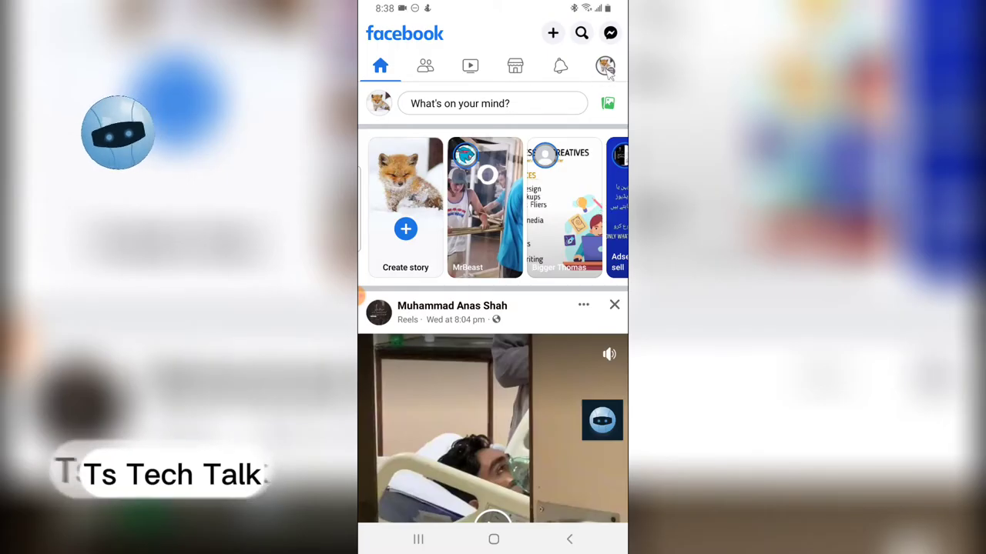
# Open your personal profile page from the menu and scroll down through it.
pyautogui.click(606, 68)
pyautogui.click(458, 124)
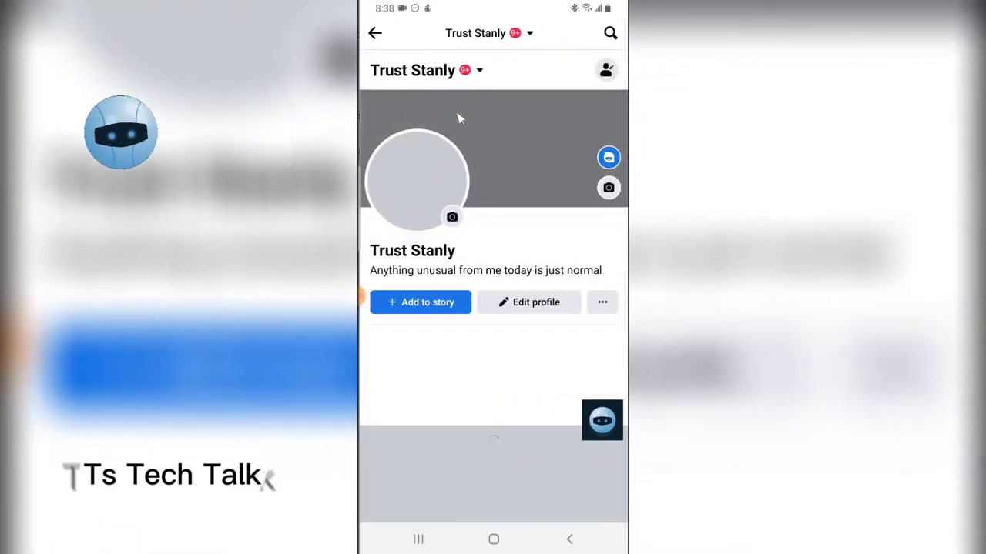
pyautogui.click(515, 246)
pyautogui.scroll(-3, 551, 276)
pyautogui.scroll(-2, 549, 293)
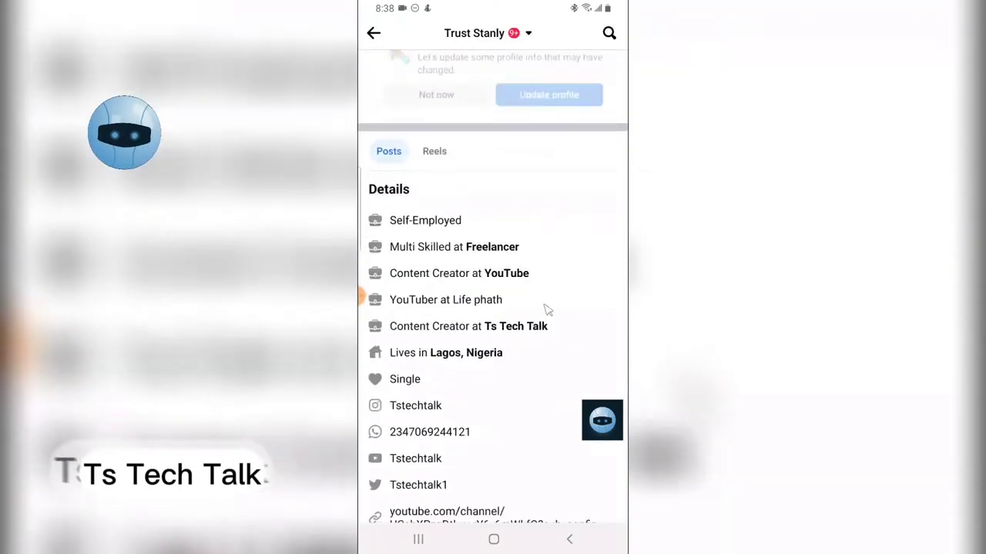
pyautogui.scroll(-3, 547, 304)
pyautogui.scroll(-8, 545, 304)
pyautogui.scroll(-2, 548, 304)
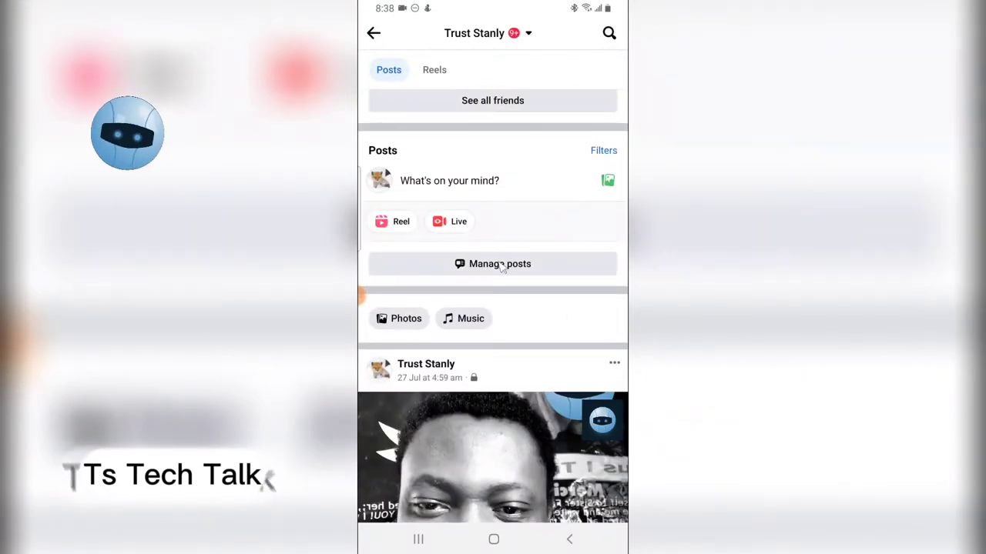
# Start a new reel, close the reel creator, and scroll the profile back to the top.
pyautogui.click(391, 225)
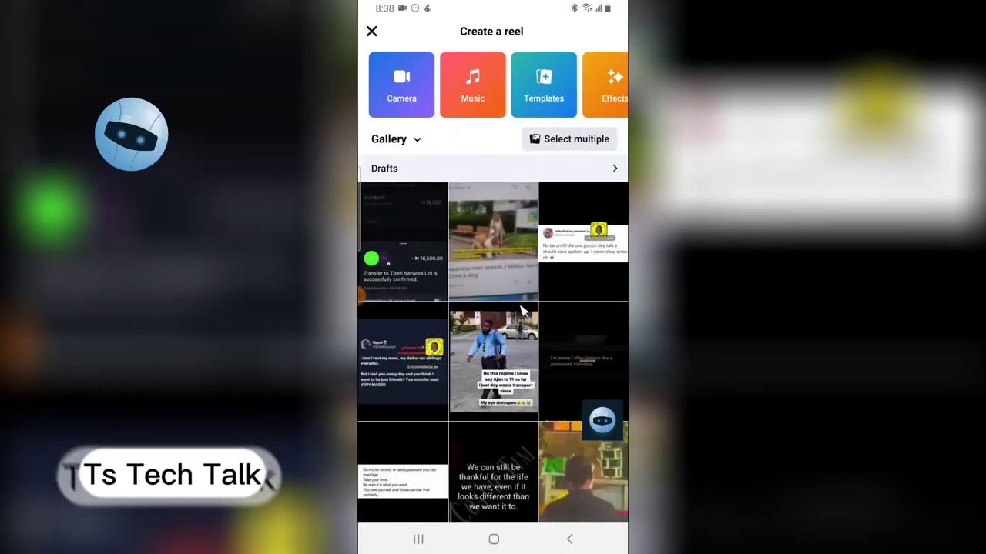
pyautogui.click(570, 539)
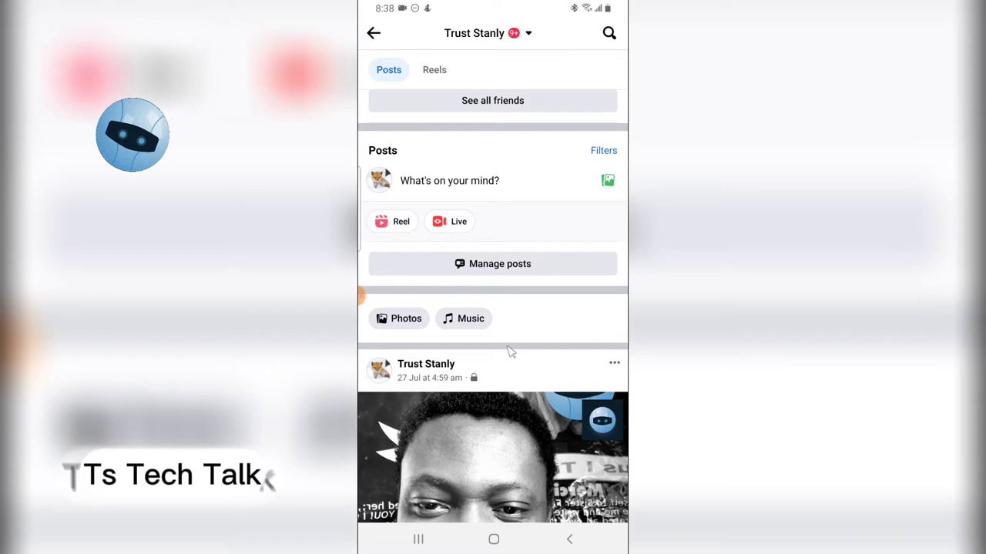
pyautogui.scroll(-2, 509, 352)
pyautogui.scroll(5, 509, 343)
pyautogui.scroll(4, 512, 339)
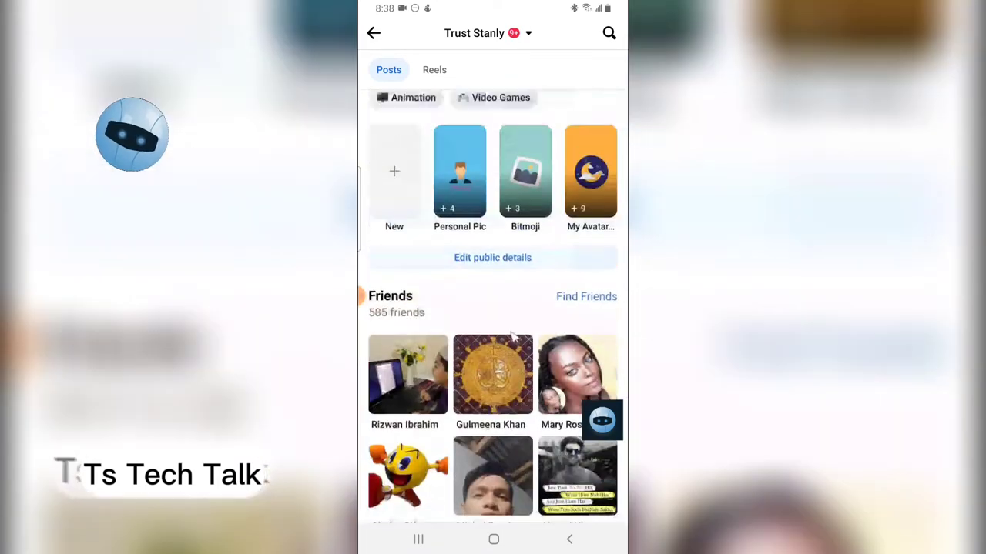
pyautogui.scroll(3, 523, 308)
pyautogui.scroll(10, 562, 431)
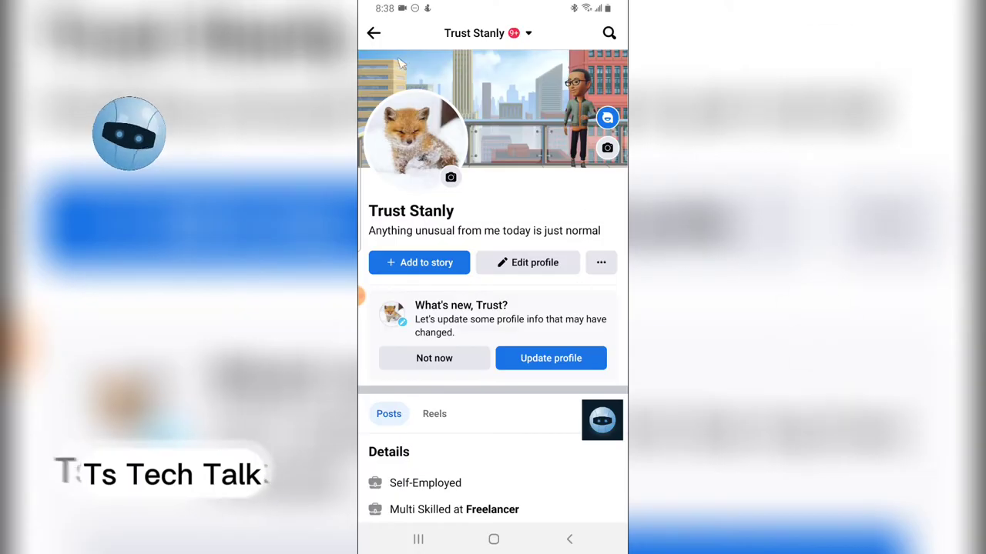
# Change the Reels default audience from Public to Friends in Settings & privacy.
pyautogui.click(373, 33)
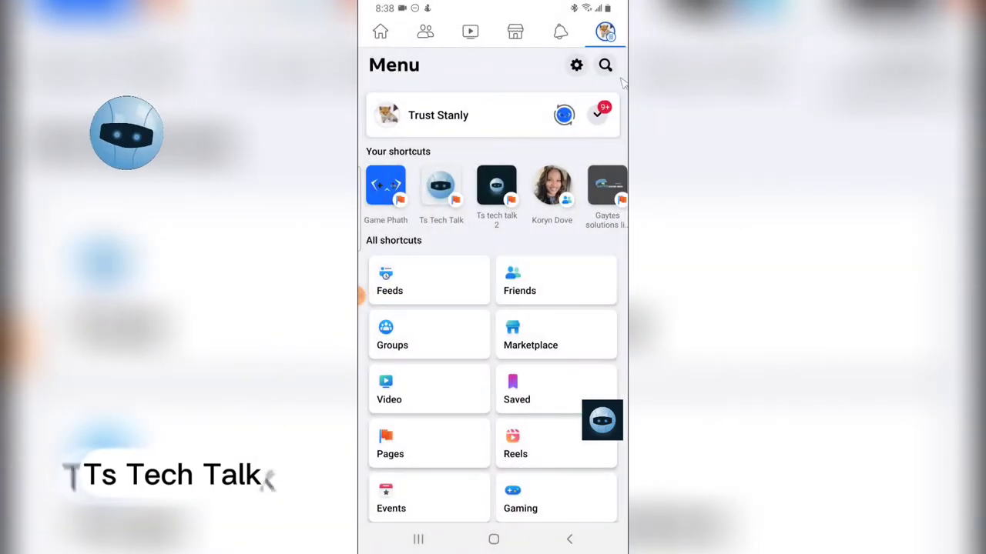
pyautogui.click(576, 64)
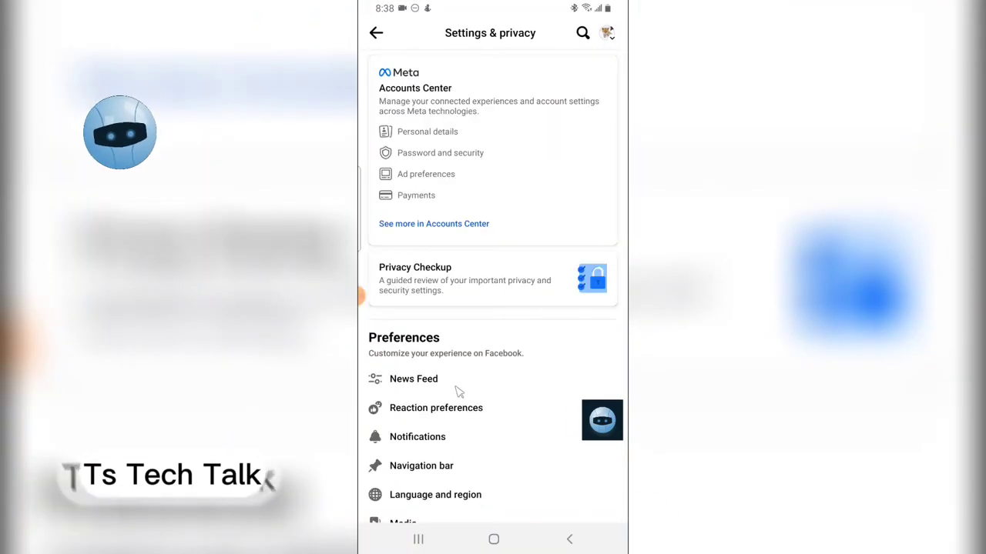
pyautogui.scroll(-3, 471, 419)
pyautogui.scroll(-3, 486, 449)
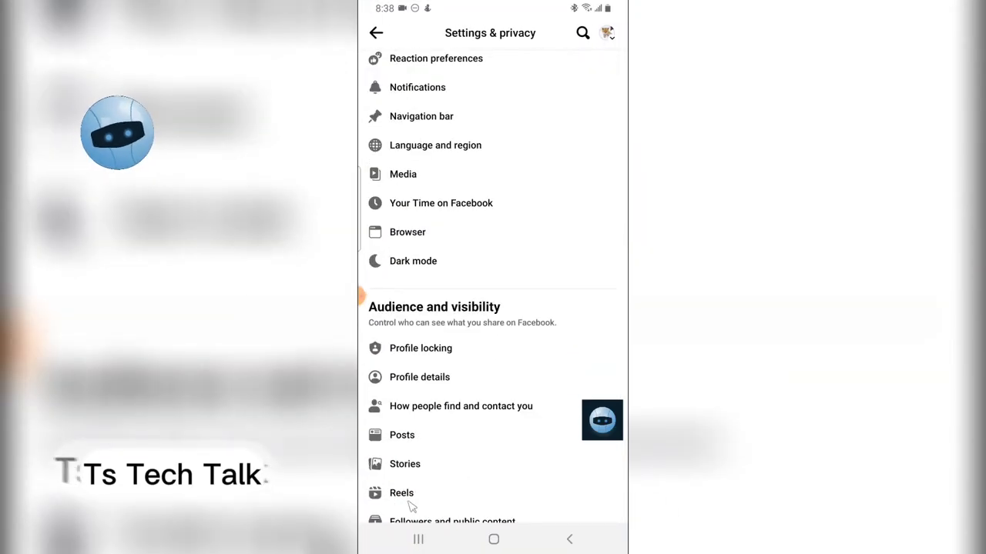
pyautogui.scroll(-1, 411, 507)
pyautogui.click(401, 451)
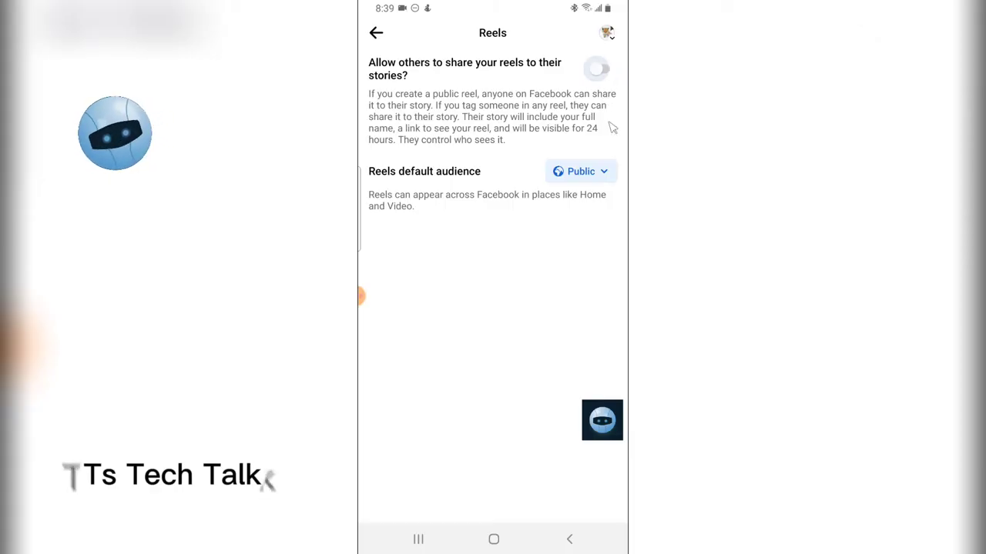
pyautogui.click(588, 177)
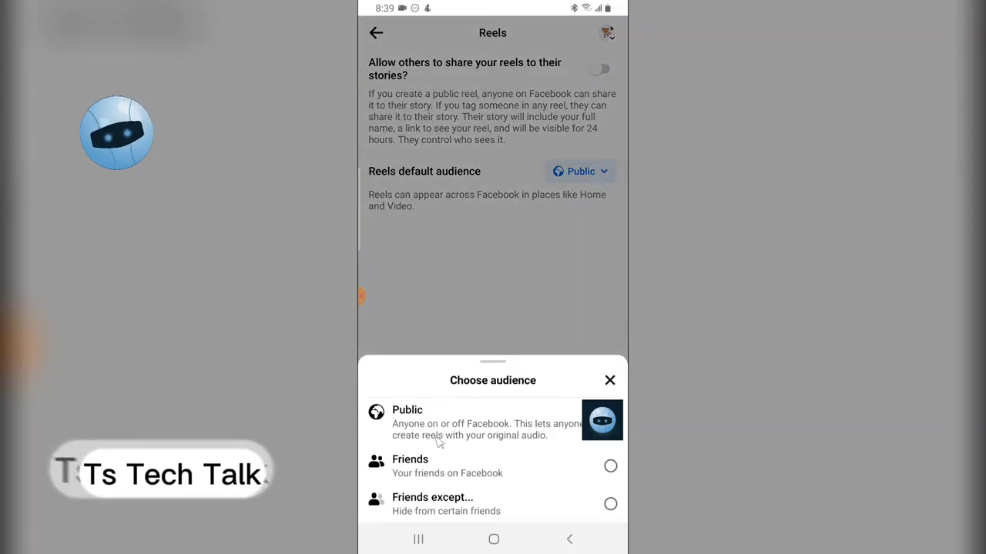
pyautogui.click(610, 466)
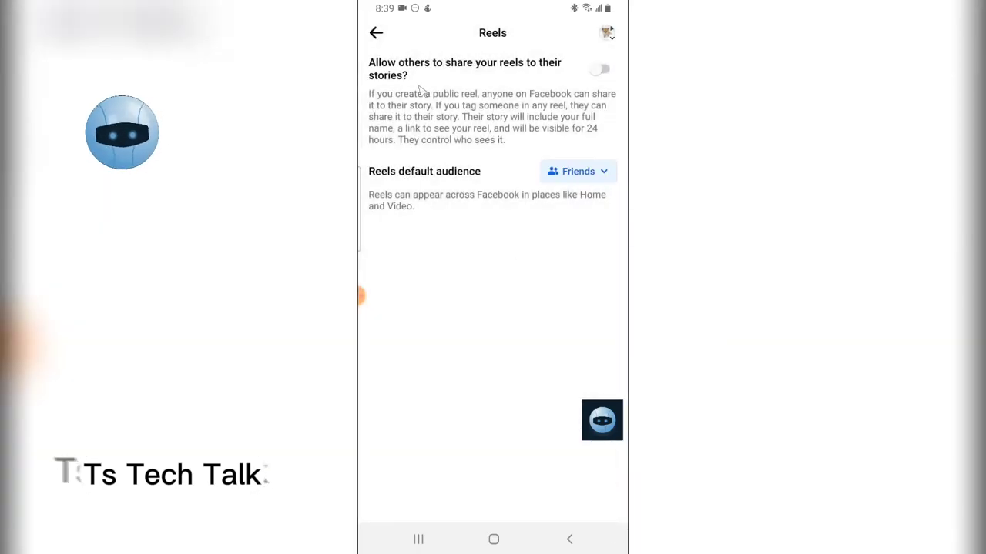
pyautogui.click(383, 35)
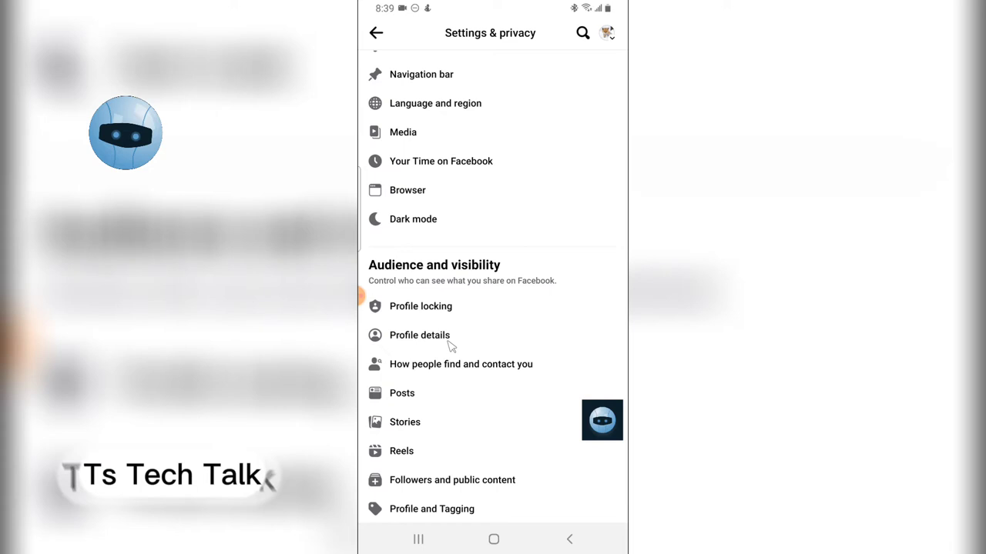
pyautogui.click(416, 423)
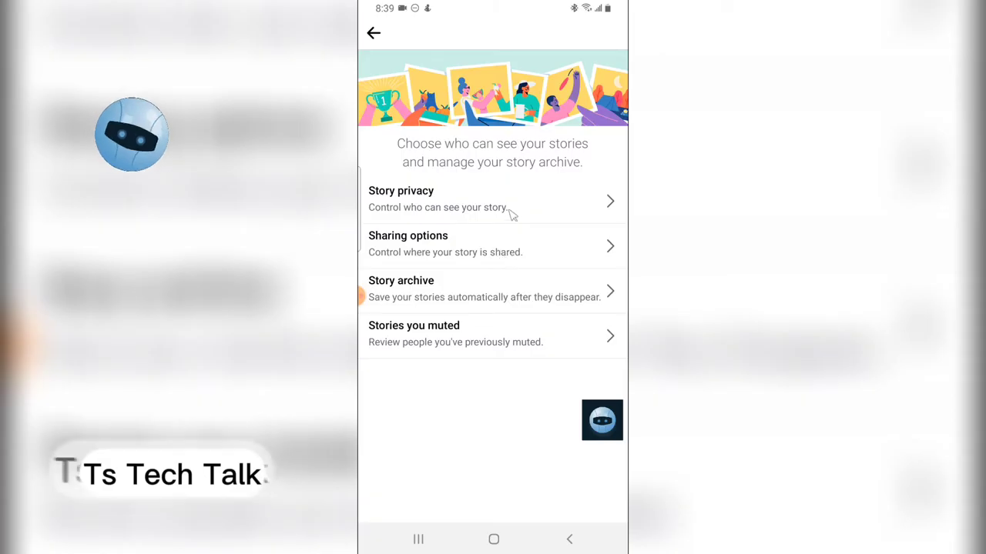
pyautogui.click(485, 198)
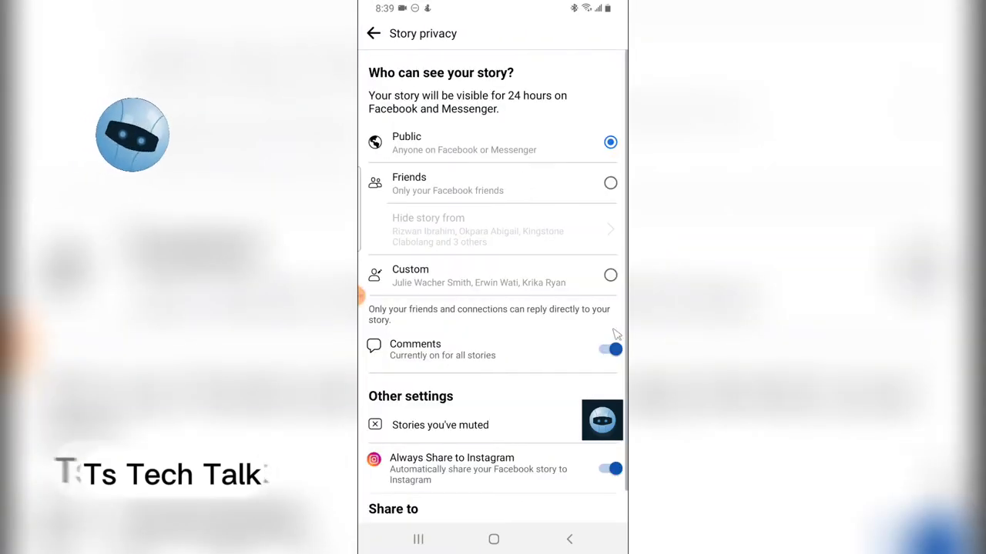
pyautogui.scroll(-1, 602, 350)
pyautogui.scroll(1, 602, 351)
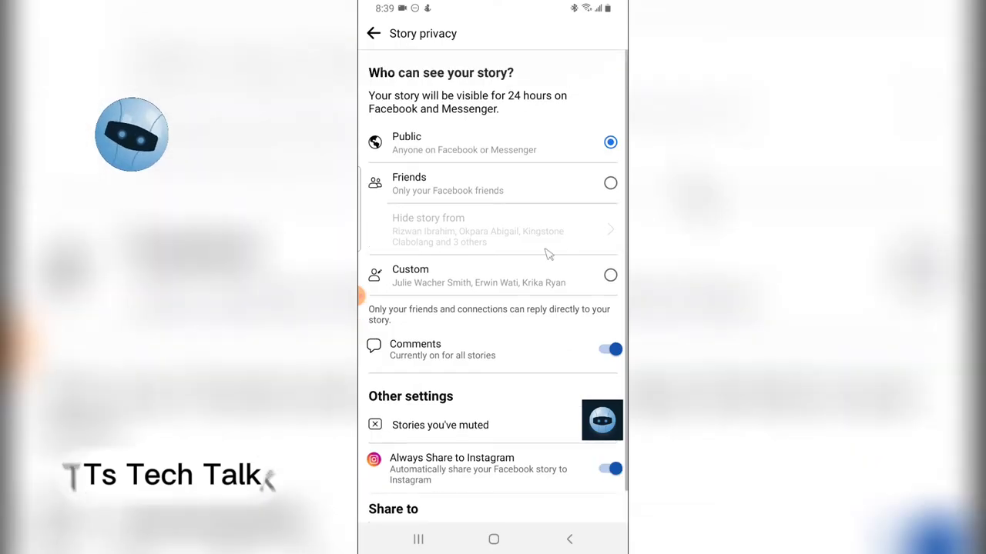
pyautogui.click(374, 33)
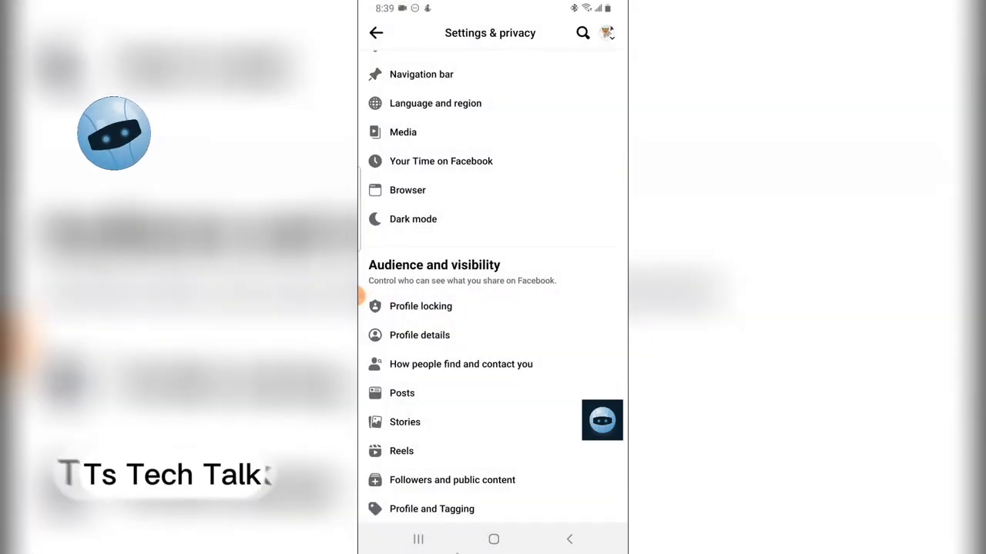
# Close Settings from Recents and relaunch Facebook from the app drawer.
pyautogui.click(418, 539)
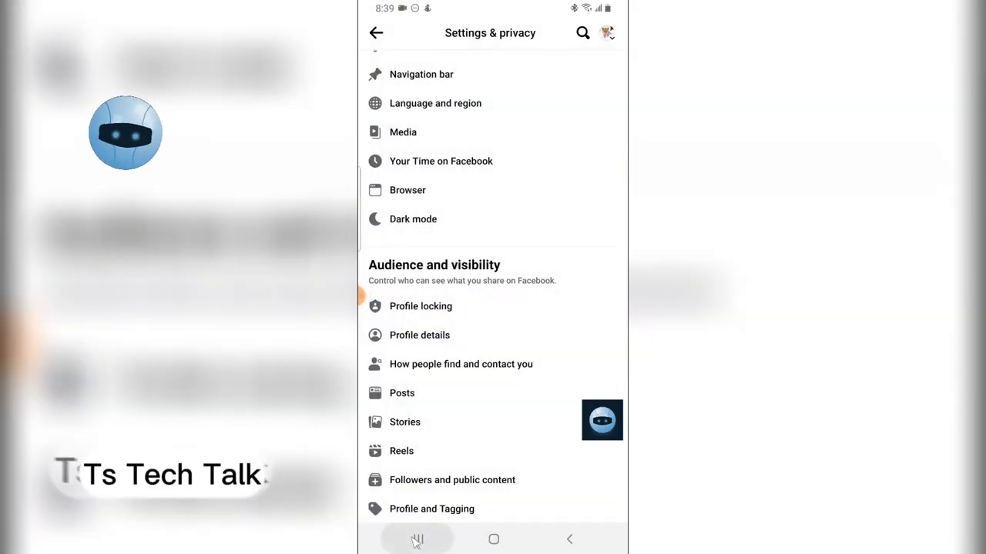
pyautogui.moveTo(568, 370); pyautogui.dragTo(577, 251)
pyautogui.moveTo(595, 324); pyautogui.dragTo(592, 193)
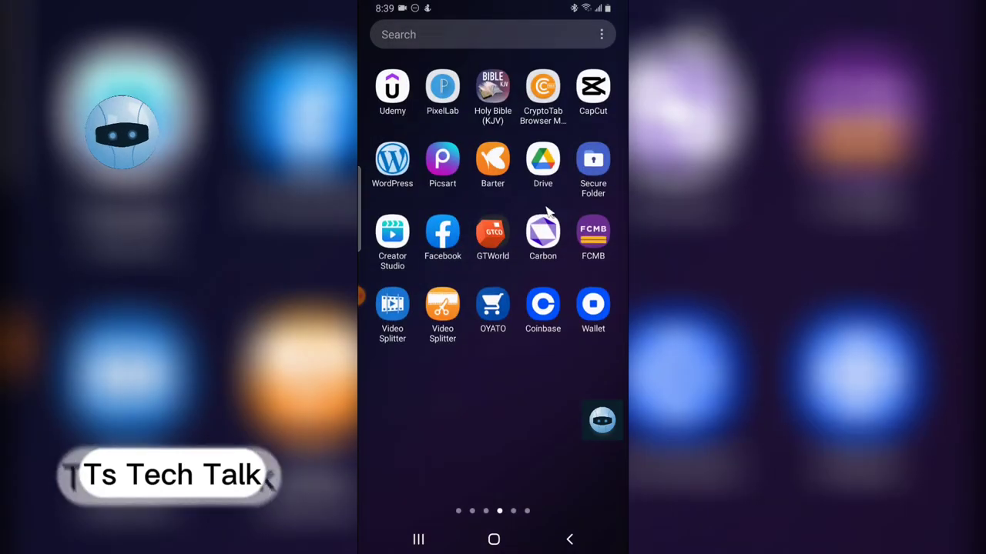
pyautogui.click(459, 237)
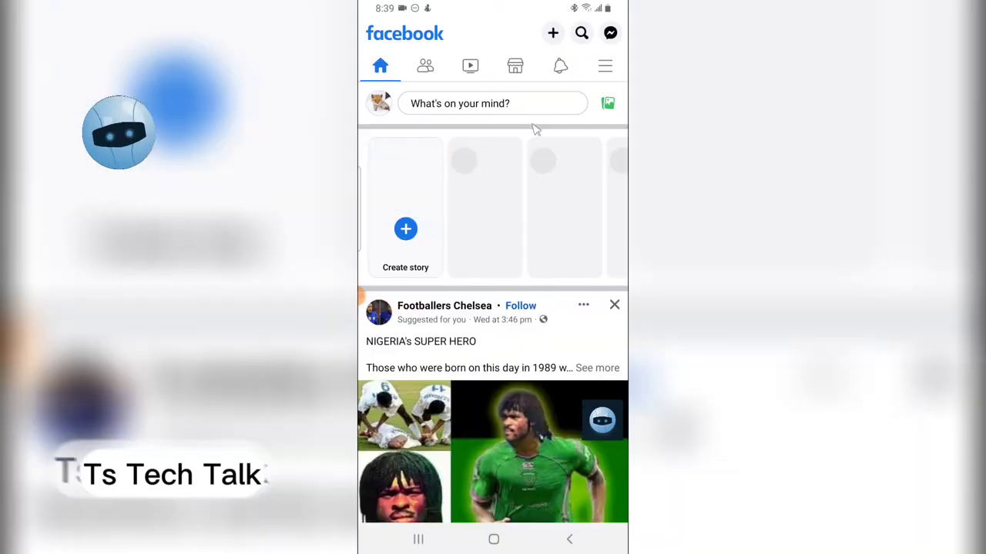
# Switch the Reels default audience to Public in Settings & privacy.
pyautogui.click(609, 67)
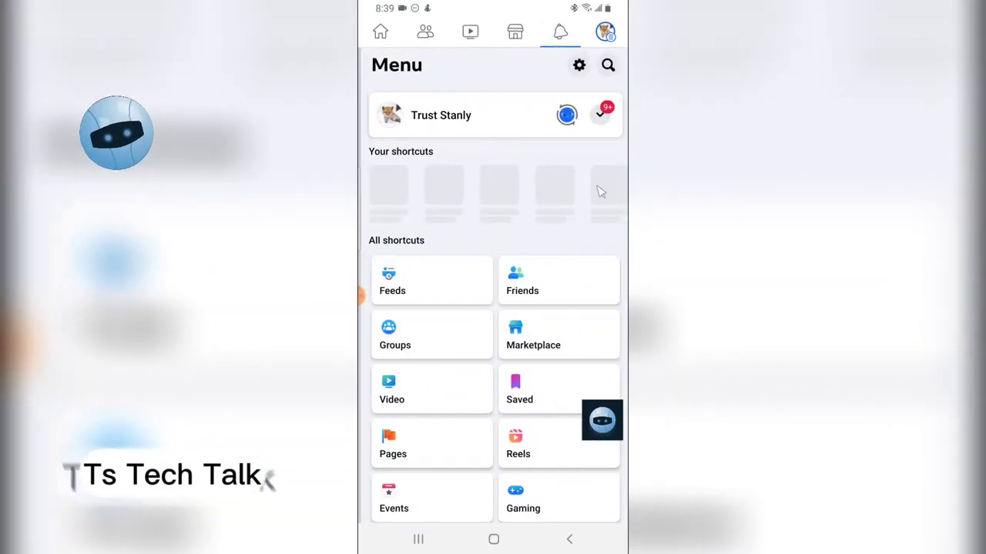
pyautogui.click(576, 66)
pyautogui.scroll(-5, 539, 348)
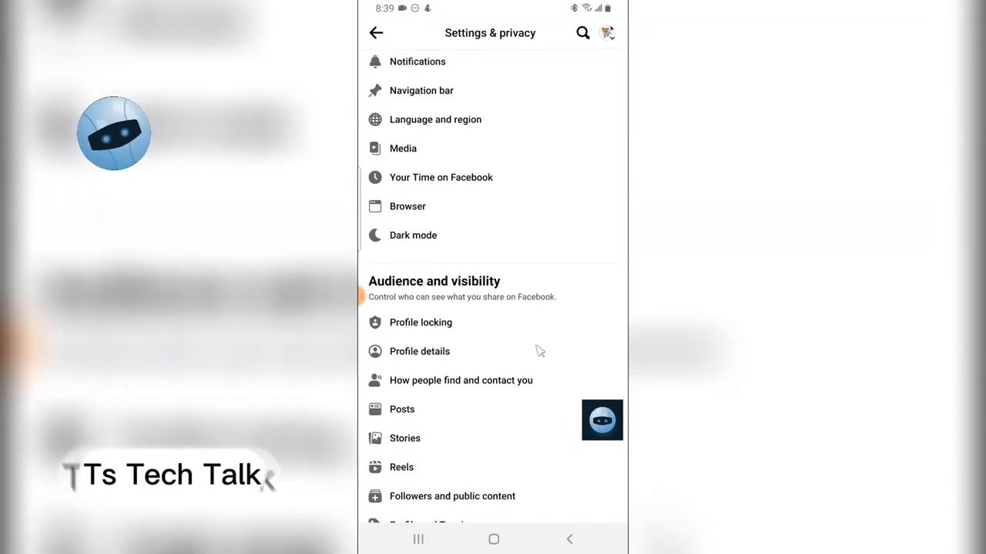
pyautogui.click(416, 467)
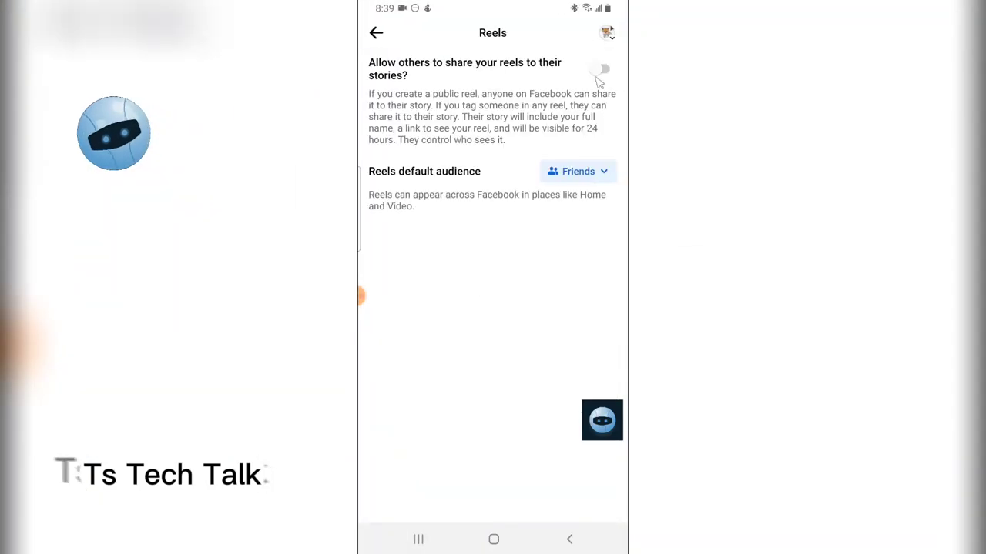
pyautogui.click(601, 179)
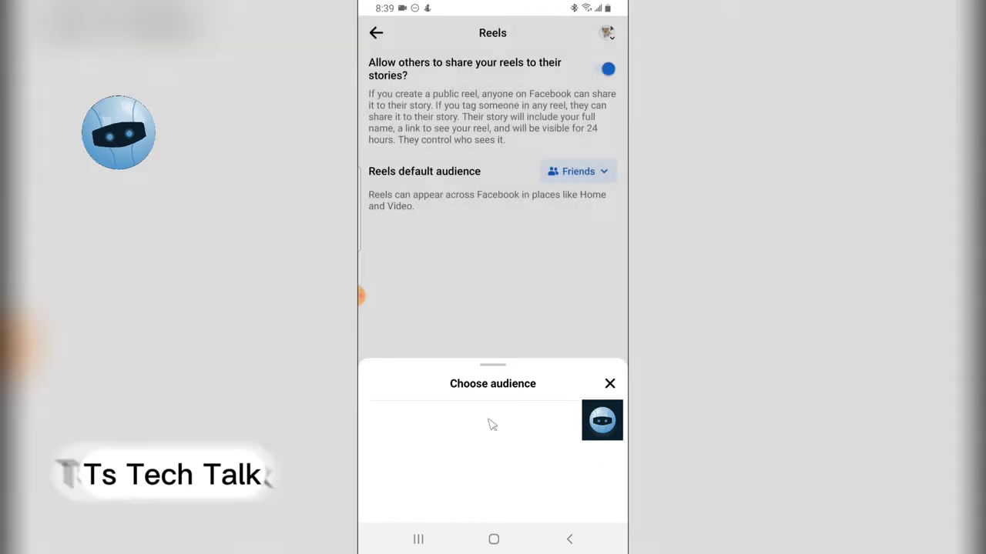
pyautogui.click(610, 384)
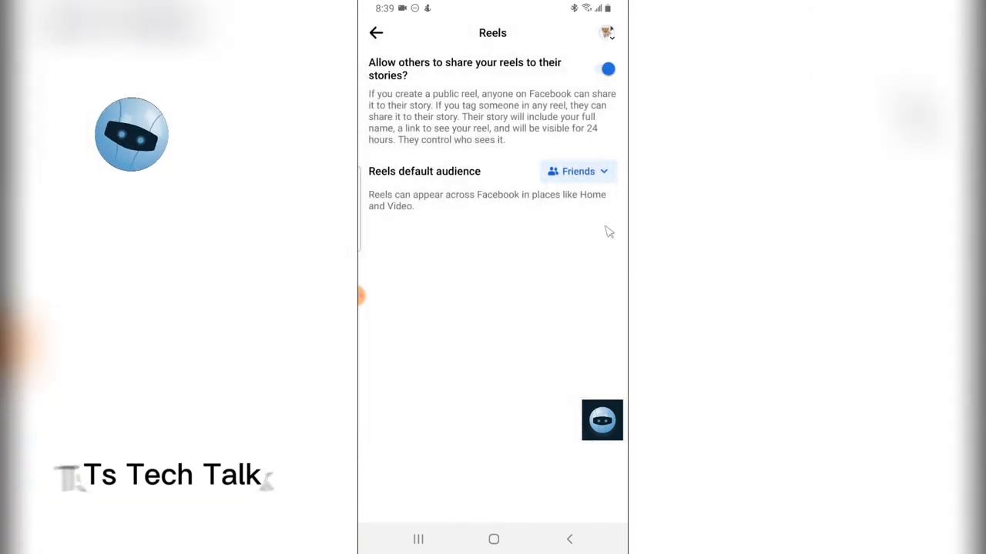
pyautogui.click(377, 33)
pyautogui.scroll(-2, 452, 393)
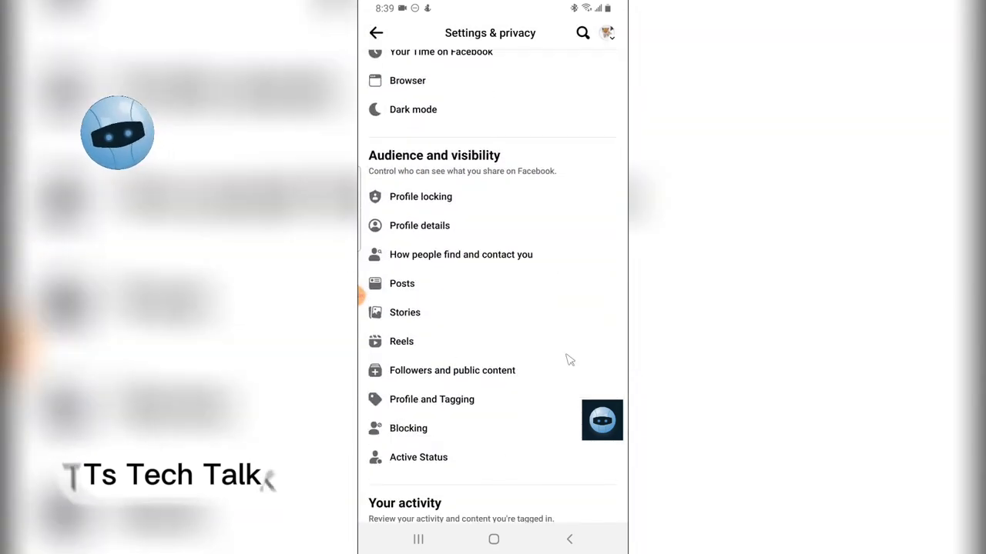
pyautogui.scroll(-5, 510, 326)
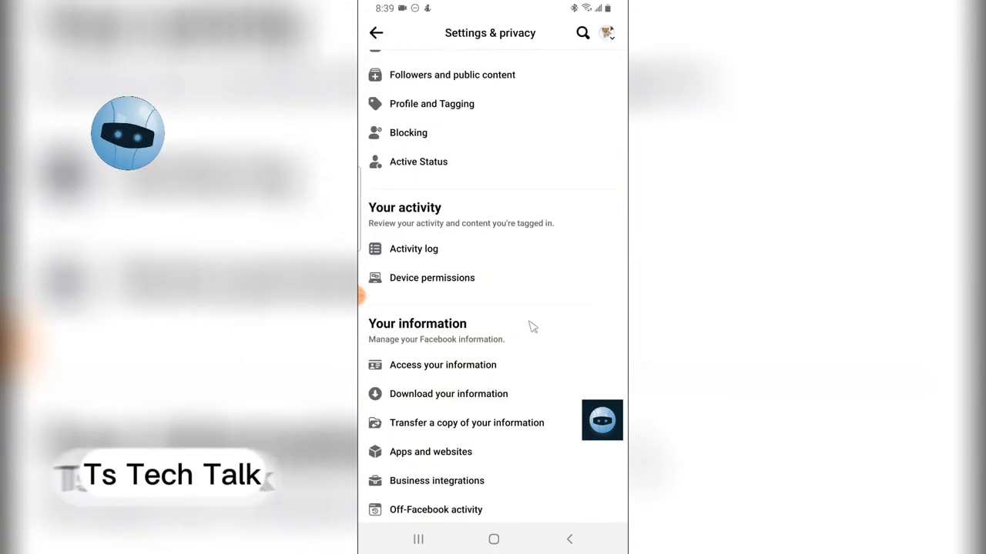
# Close Facebook, relaunch it from the app drawer, then close it again.
pyautogui.click(422, 543)
pyautogui.moveTo(585, 270); pyautogui.dragTo(563, 172)
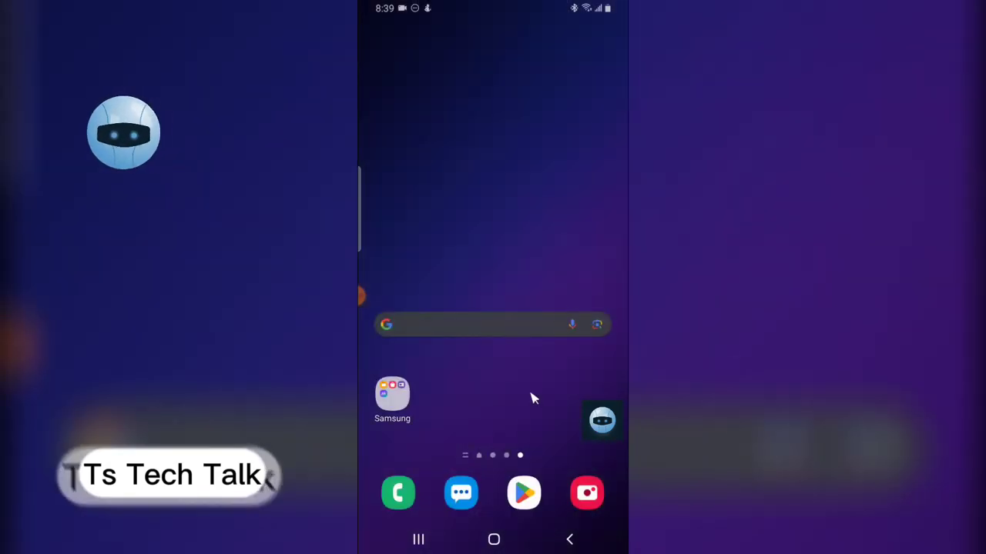
pyautogui.moveTo(539, 421); pyautogui.dragTo(523, 231)
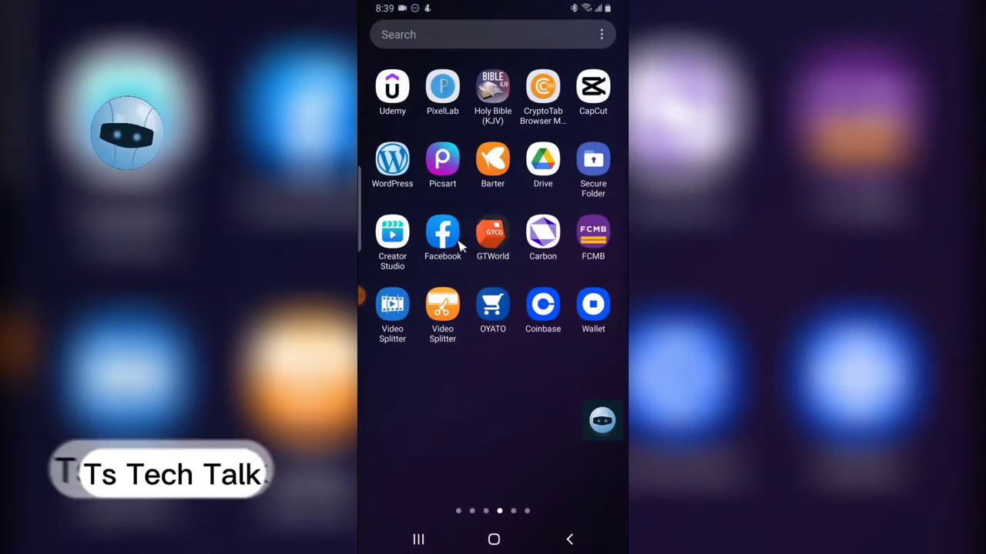
pyautogui.click(452, 242)
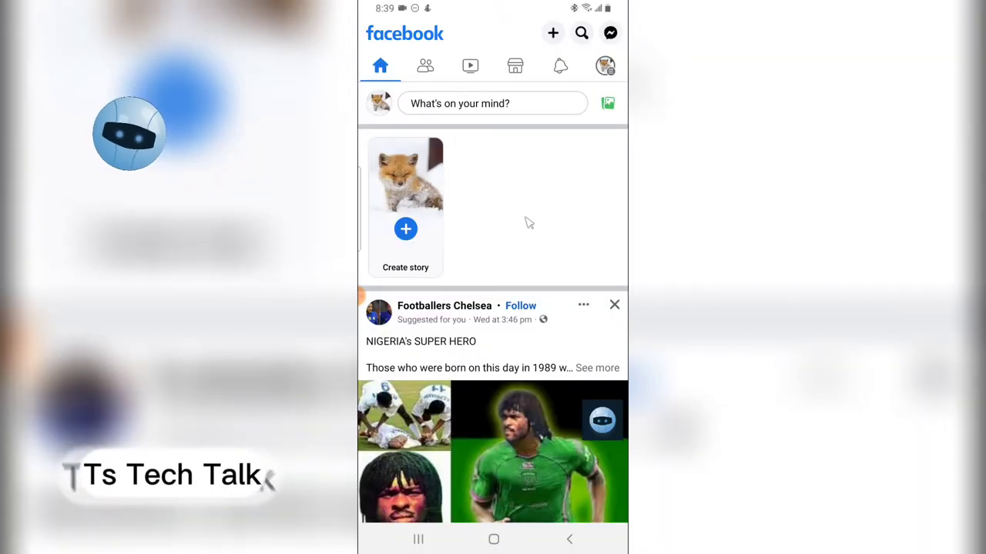
pyautogui.click(418, 539)
pyautogui.moveTo(508, 324); pyautogui.dragTo(500, 139)
# Find Facebook in the Play Store by searching 'facebook' and update it.
pyautogui.moveTo(531, 337); pyautogui.dragTo(523, 177)
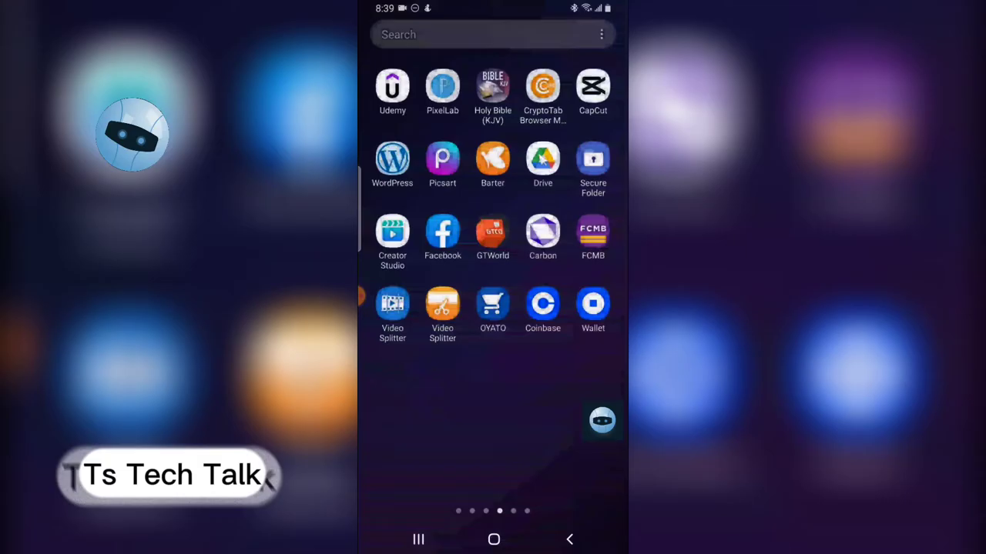
pyautogui.moveTo(430, 388); pyautogui.dragTo(504, 222)
pyautogui.moveTo(431, 231); pyautogui.dragTo(539, 223)
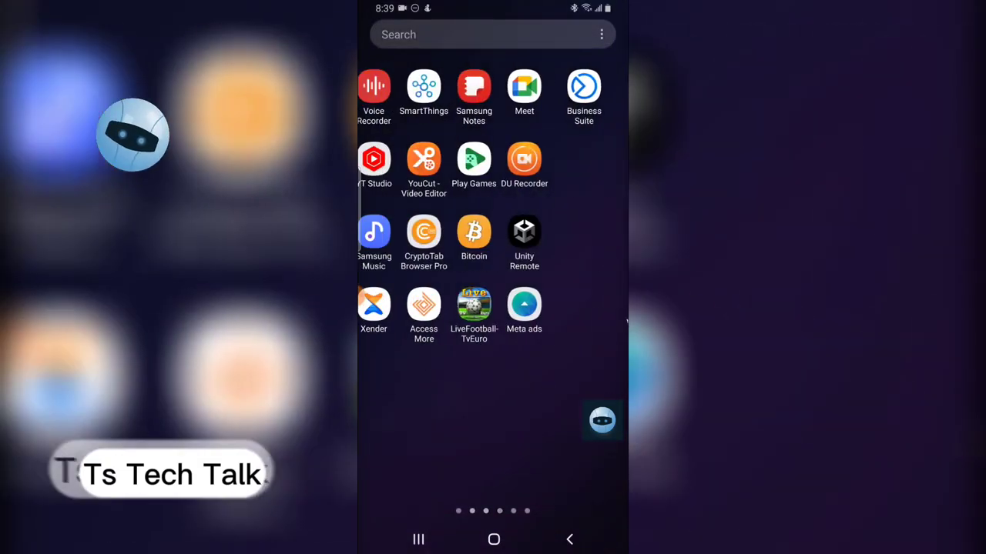
pyautogui.moveTo(447, 216); pyautogui.dragTo(537, 207)
pyautogui.click(495, 91)
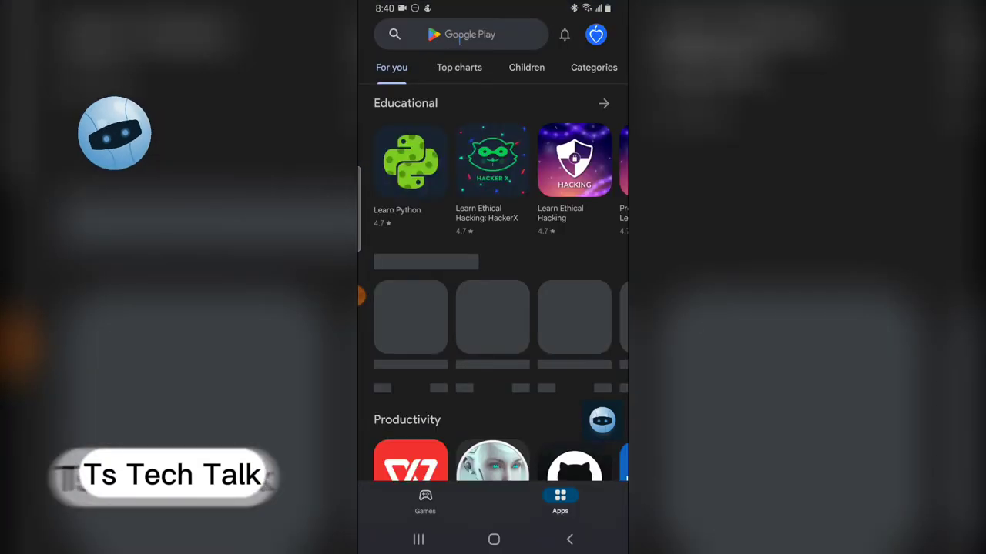
pyautogui.click(470, 34)
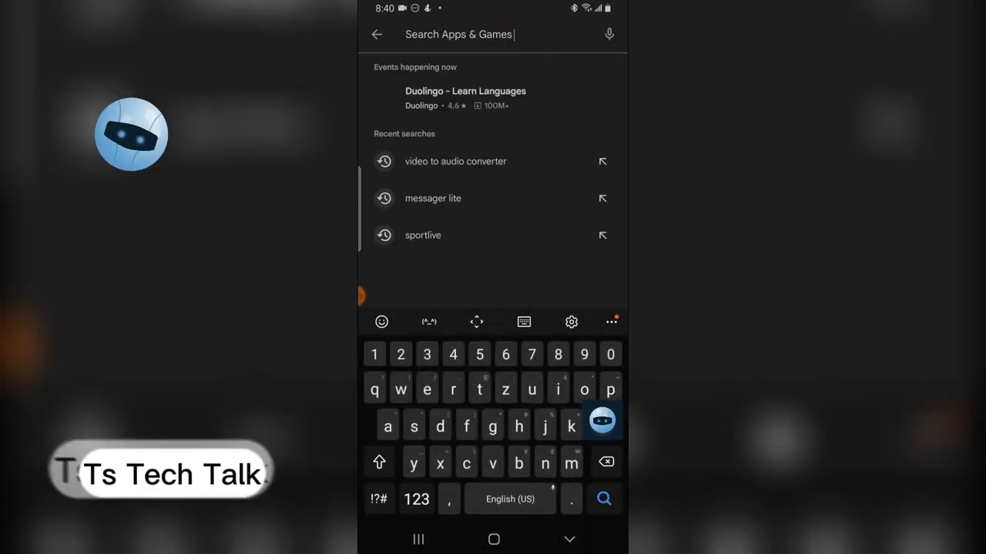
pyautogui.write('face')
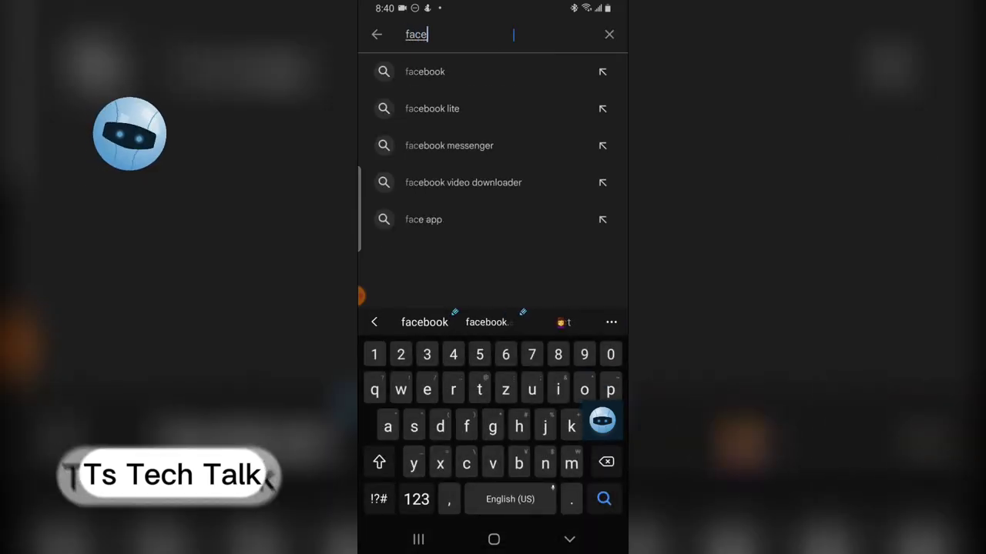
pyautogui.write('book')
pyautogui.press('Return')
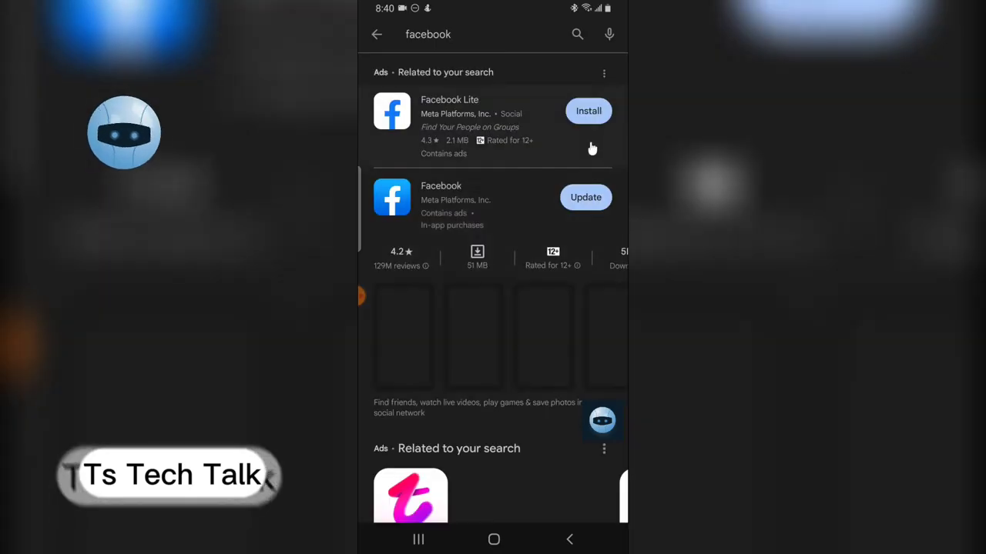
pyautogui.click(584, 203)
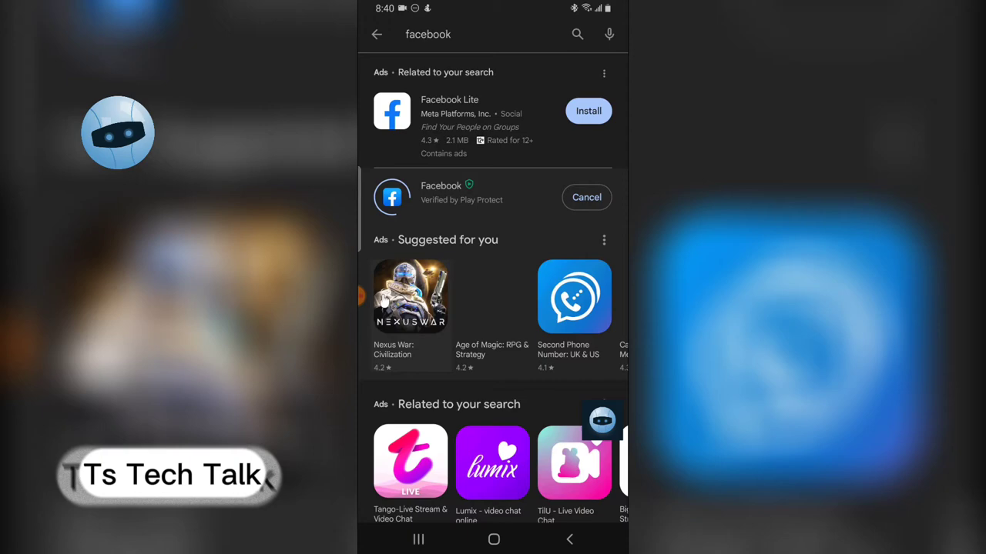
pyautogui.click(371, 296)
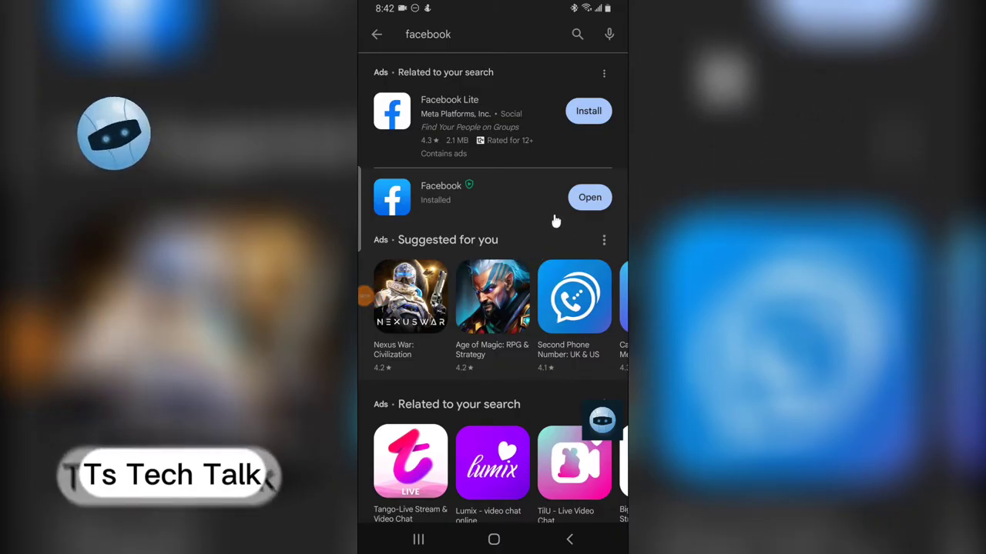
# Open the updated Facebook from its listing, then return home and show the app drawer.
pyautogui.click(576, 197)
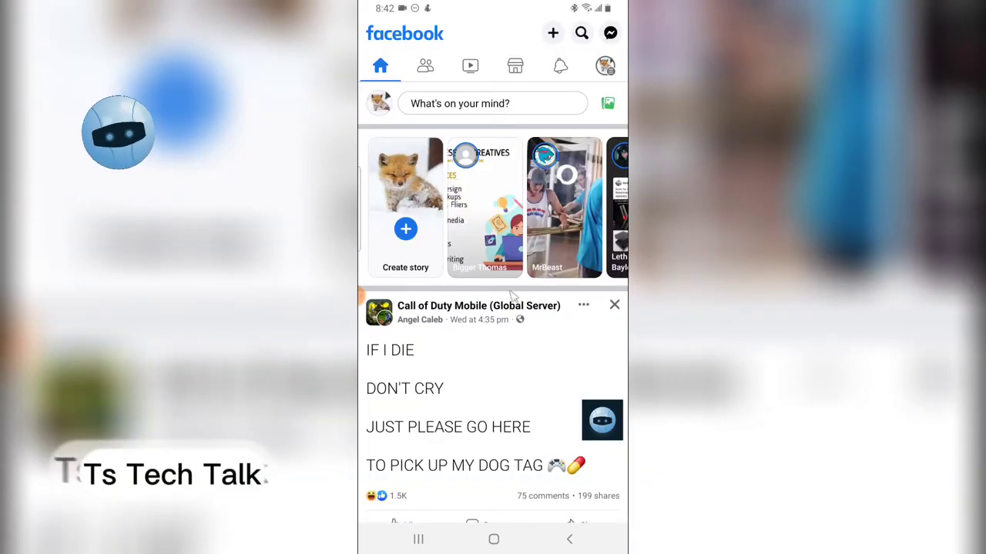
pyautogui.click(420, 539)
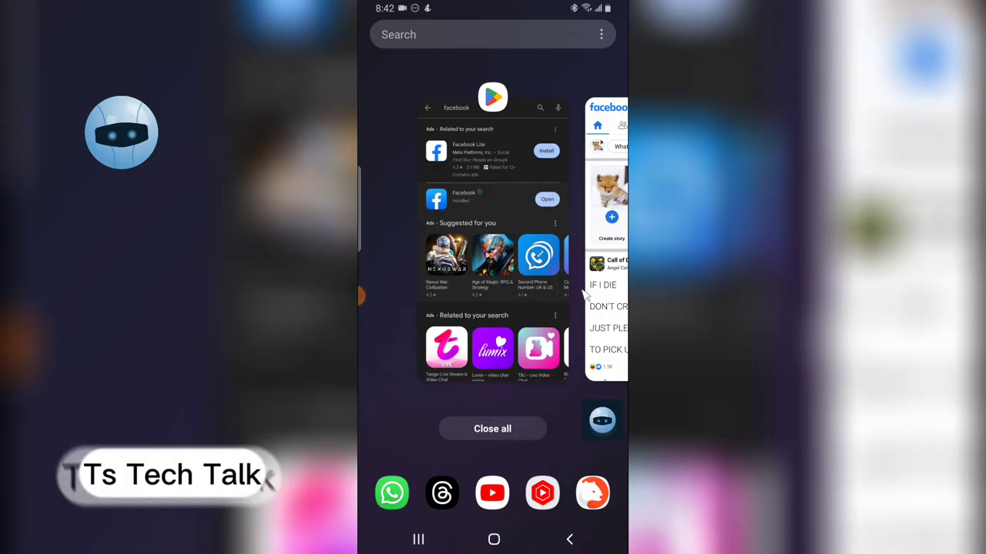
pyautogui.click(577, 231)
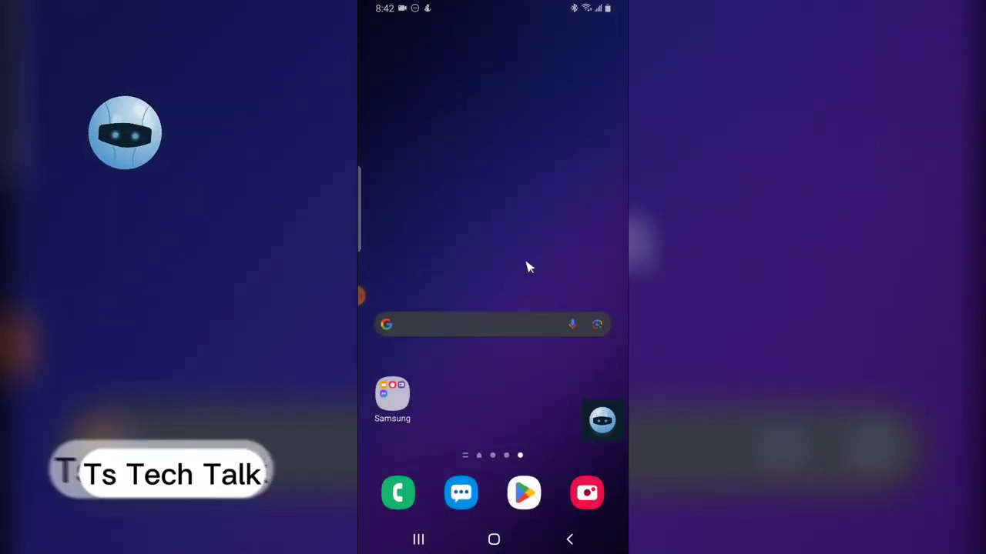
pyautogui.moveTo(509, 346); pyautogui.dragTo(484, 228)
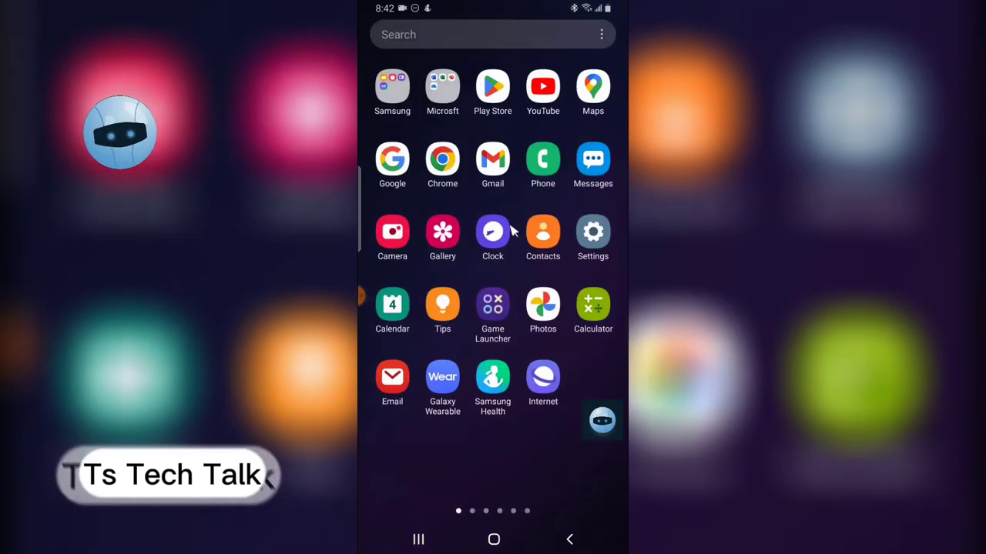
# Open the Apps page in Android Settings.
pyautogui.click(589, 228)
pyautogui.scroll(-3, 462, 325)
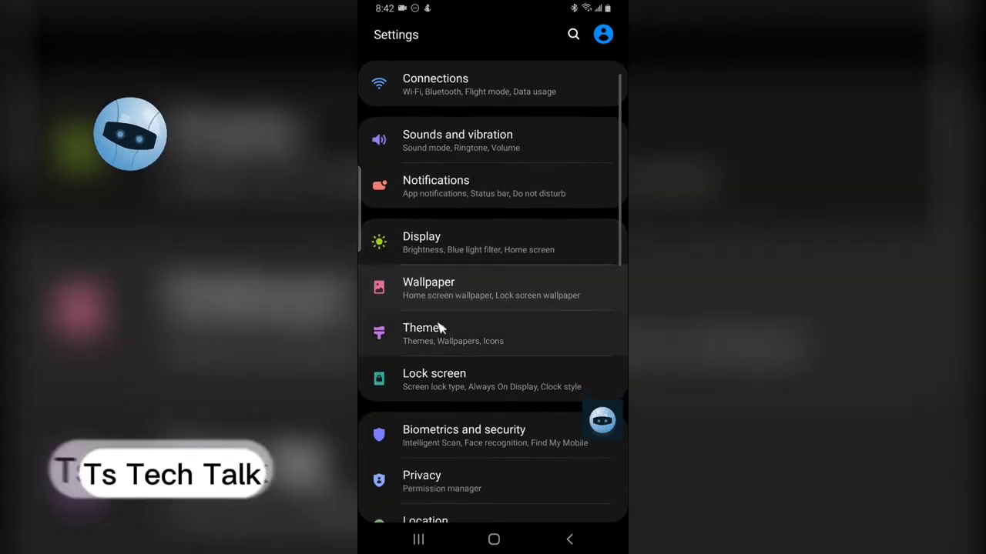
pyautogui.scroll(-2, 444, 325)
pyautogui.scroll(-2, 459, 356)
pyautogui.scroll(-3, 462, 341)
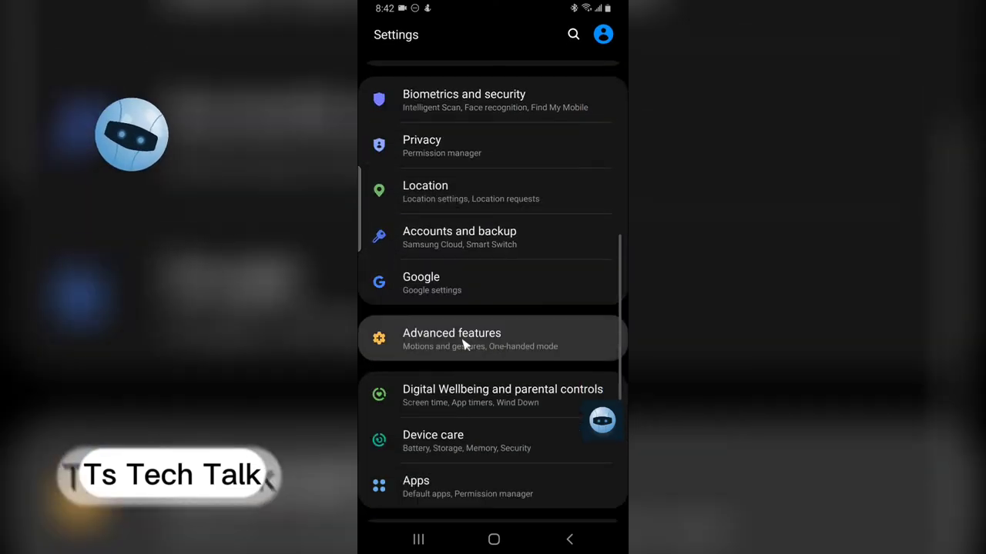
pyautogui.scroll(-1, 447, 377)
pyautogui.click(485, 418)
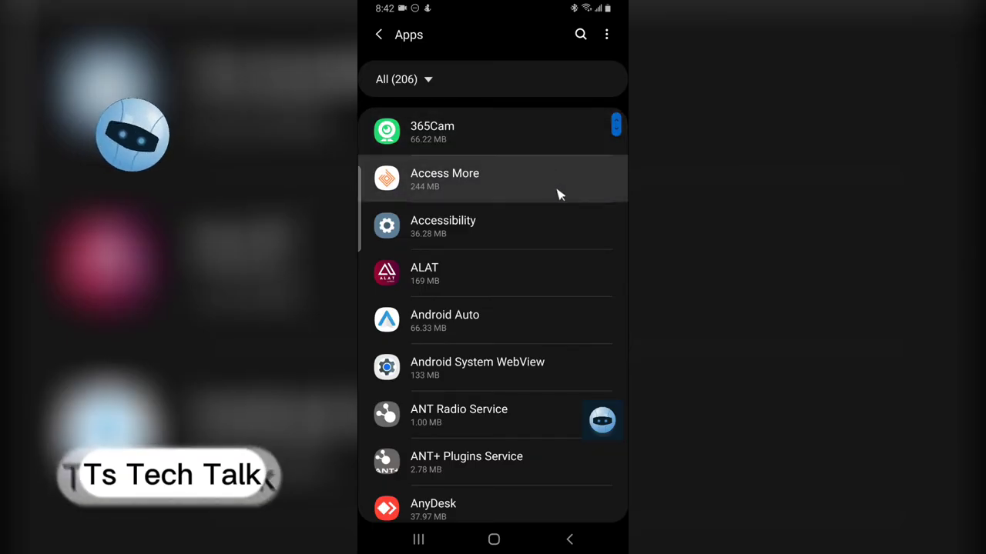
# Scroll through the 206 installed apps down to the Samsung entries.
pyautogui.scroll(-1, 559, 193)
pyautogui.scroll(-3, 565, 222)
pyautogui.scroll(-5, 567, 226)
pyautogui.scroll(-3, 569, 227)
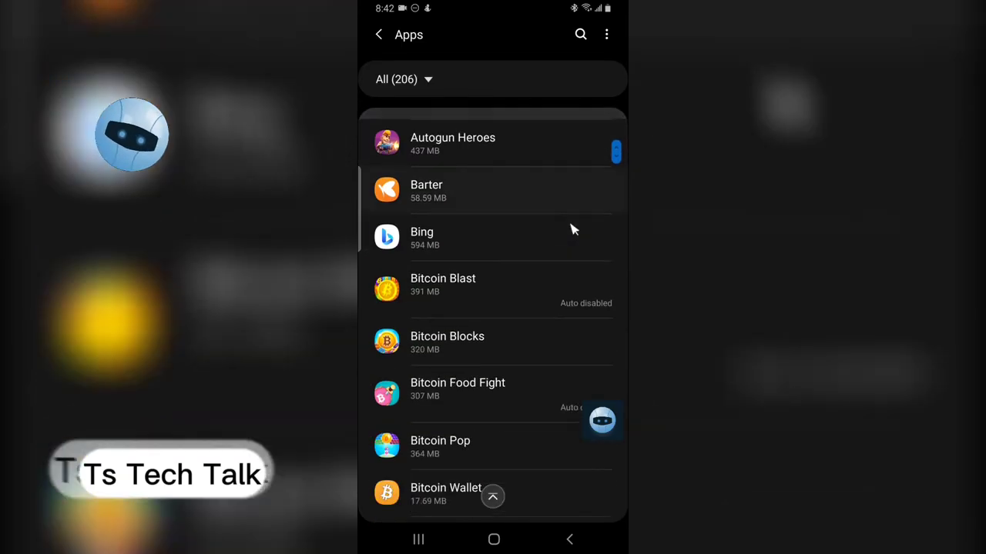
pyautogui.scroll(-2, 570, 226)
pyautogui.scroll(-3, 572, 227)
pyautogui.scroll(-3, 573, 227)
pyautogui.scroll(-3, 577, 223)
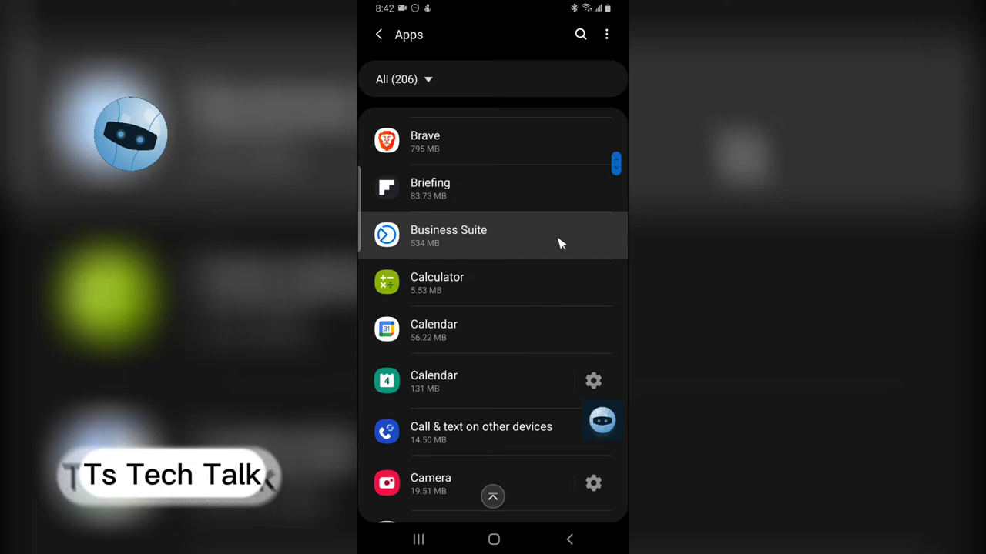
pyautogui.scroll(-5, 561, 242)
pyautogui.scroll(-1, 557, 244)
pyautogui.scroll(-4, 556, 247)
pyautogui.scroll(-5, 554, 247)
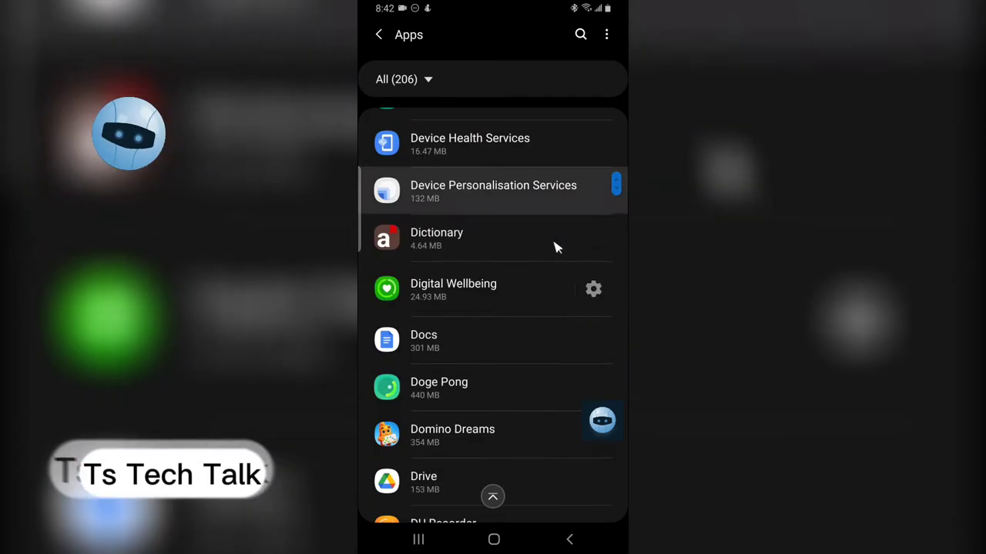
pyautogui.scroll(-3, 554, 247)
pyautogui.scroll(-3, 556, 248)
pyautogui.scroll(-5, 556, 248)
pyautogui.scroll(-2, 556, 248)
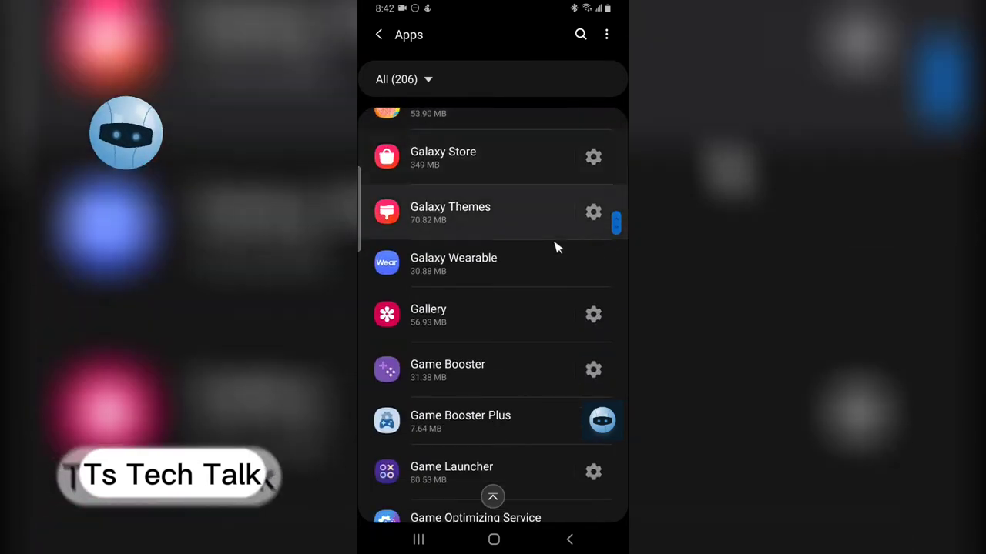
pyautogui.scroll(-4, 556, 248)
pyautogui.scroll(-6, 558, 247)
pyautogui.scroll(-1, 558, 248)
pyautogui.scroll(-5, 558, 248)
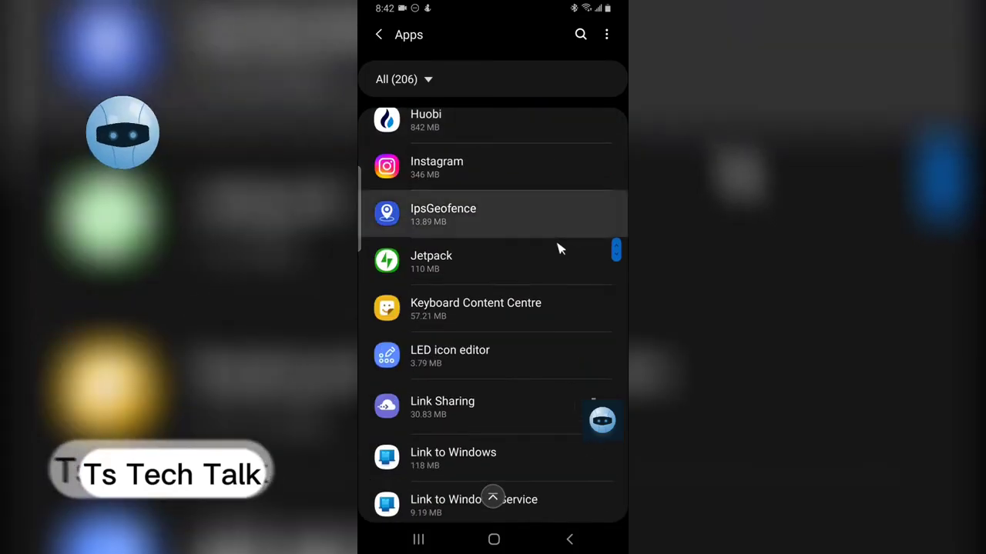
pyautogui.scroll(-5, 560, 248)
pyautogui.scroll(-5, 561, 249)
pyautogui.scroll(-4, 559, 248)
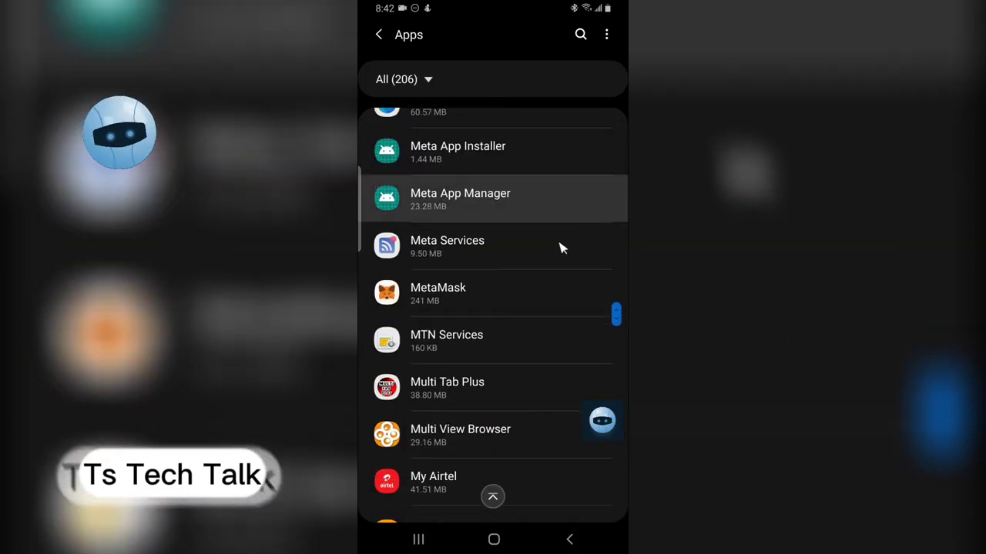
pyautogui.scroll(-5, 560, 246)
pyautogui.scroll(-5, 560, 245)
pyautogui.scroll(-10, 554, 231)
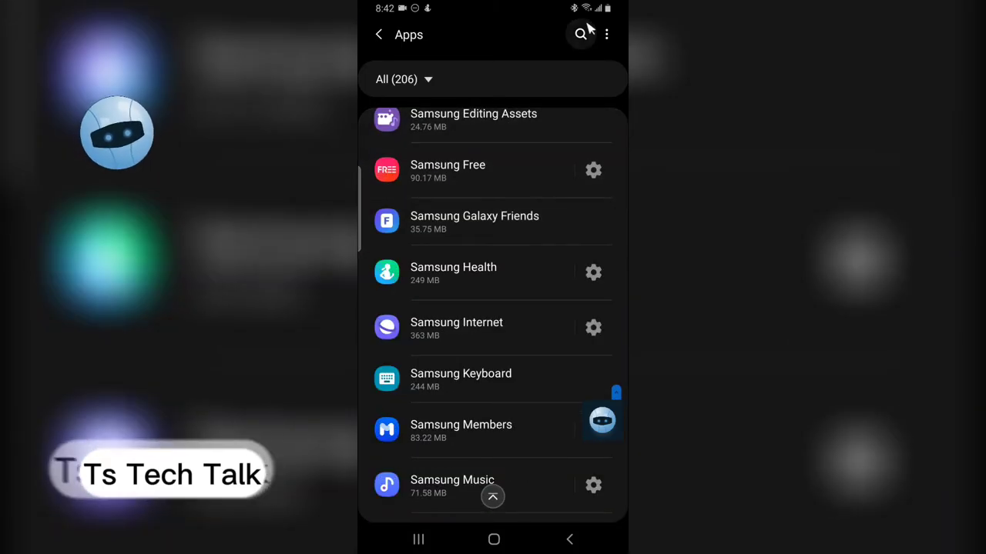
# Search apps for 'face' and open Facebook's storage page (367 MB cache, 1.25 GB total).
pyautogui.click(583, 35)
pyautogui.write('f')
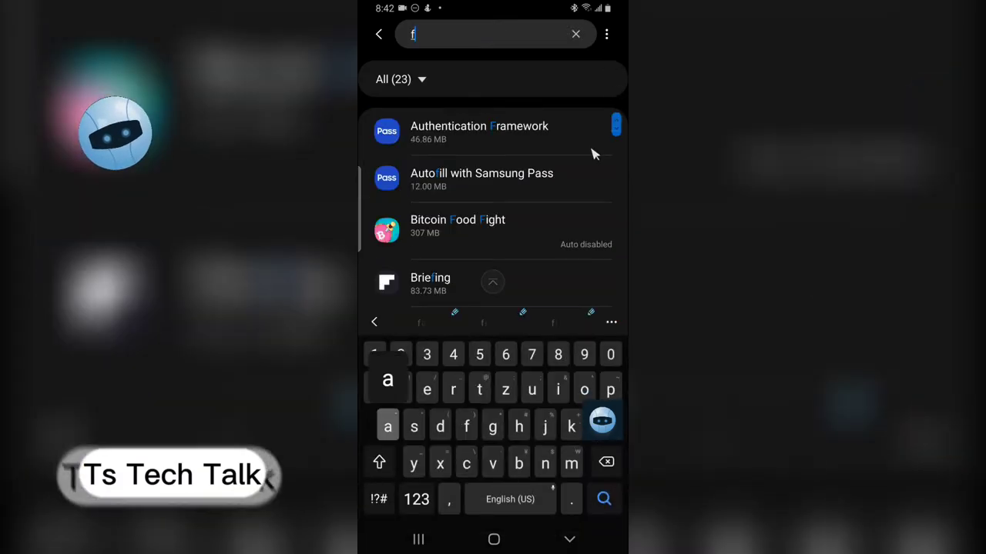
pyautogui.write('ace')
pyautogui.click(591, 153)
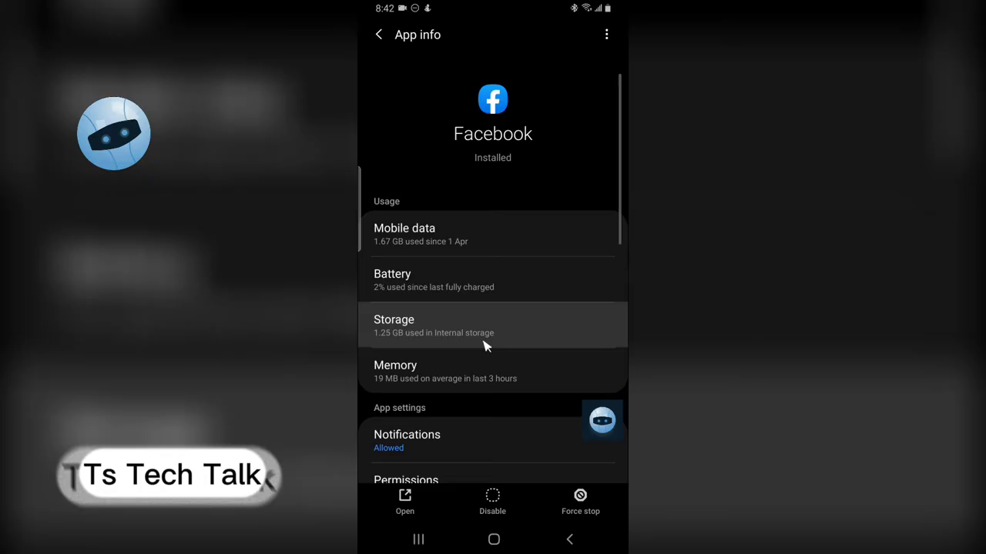
pyautogui.click(483, 345)
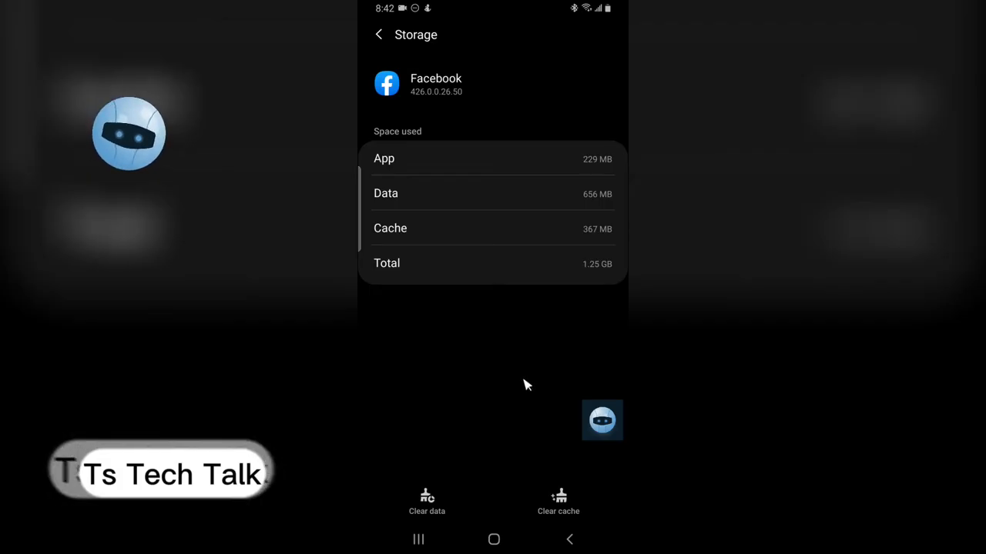
# Clear Facebook's cache and data and confirm, leaving 0 B data and the 229 MB app.
pyautogui.click(540, 512)
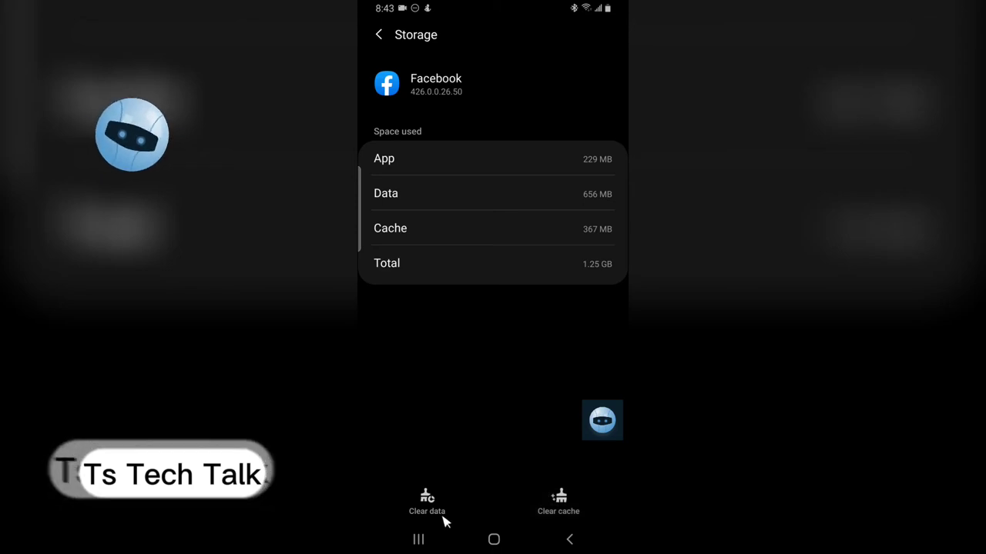
pyautogui.click(444, 521)
pyautogui.click(554, 488)
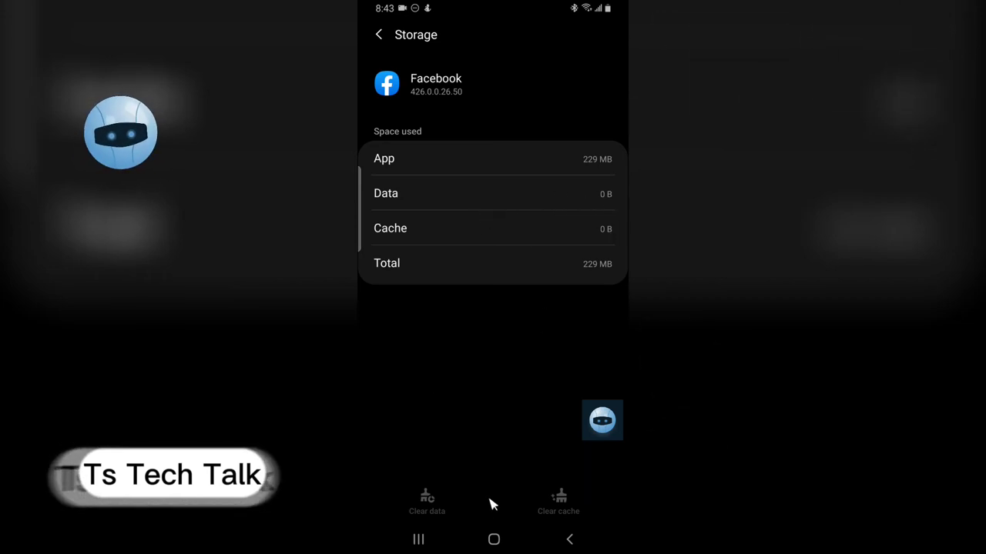
# Close Facebook from Recents and relaunch it from the app drawer.
pyautogui.click(434, 547)
pyautogui.moveTo(523, 278); pyautogui.dragTo(561, 192)
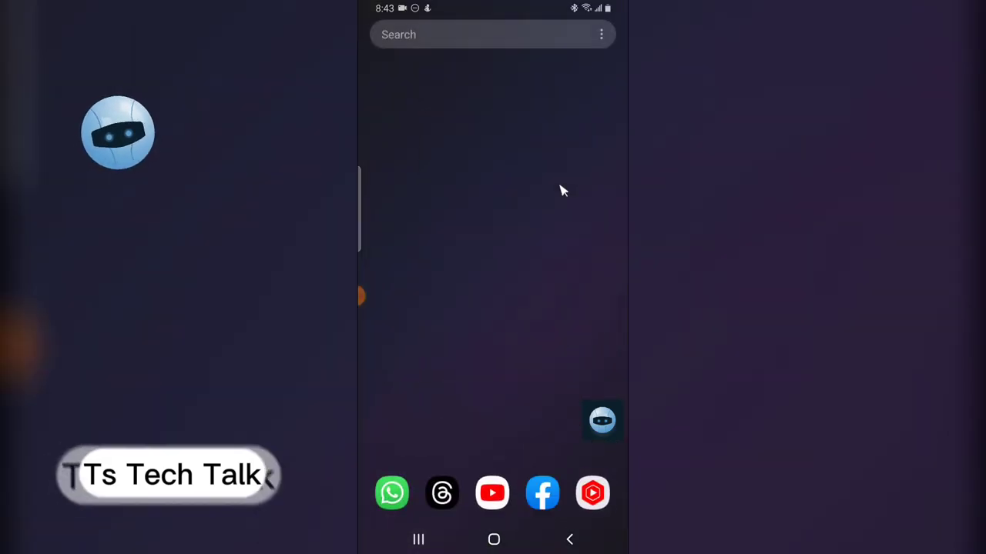
pyautogui.moveTo(532, 347); pyautogui.dragTo(520, 193)
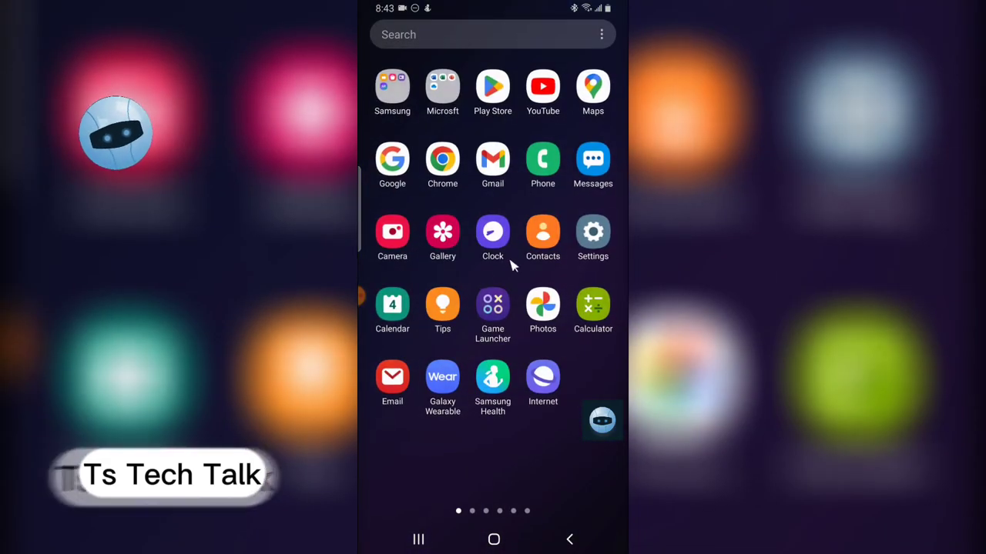
pyautogui.moveTo(511, 264); pyautogui.dragTo(429, 267)
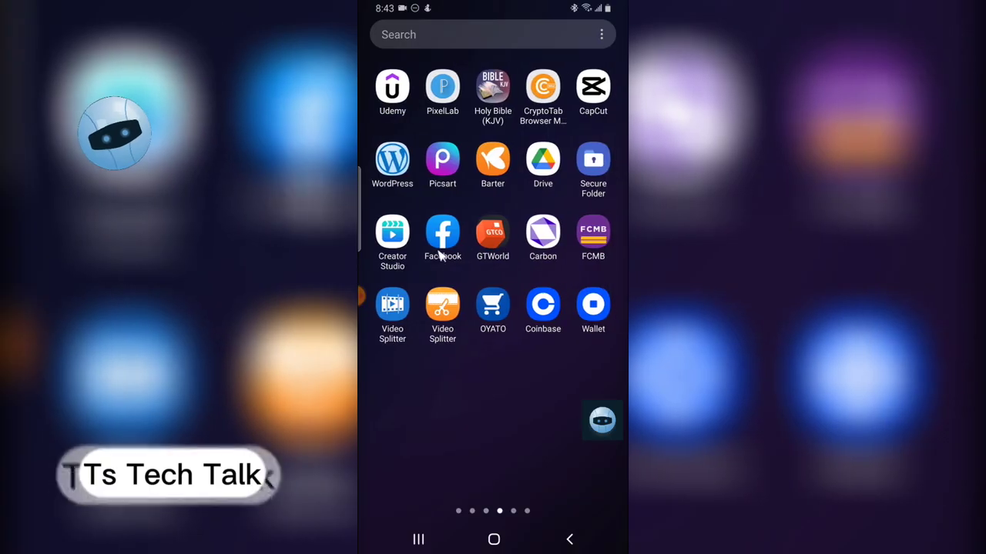
pyautogui.click(442, 238)
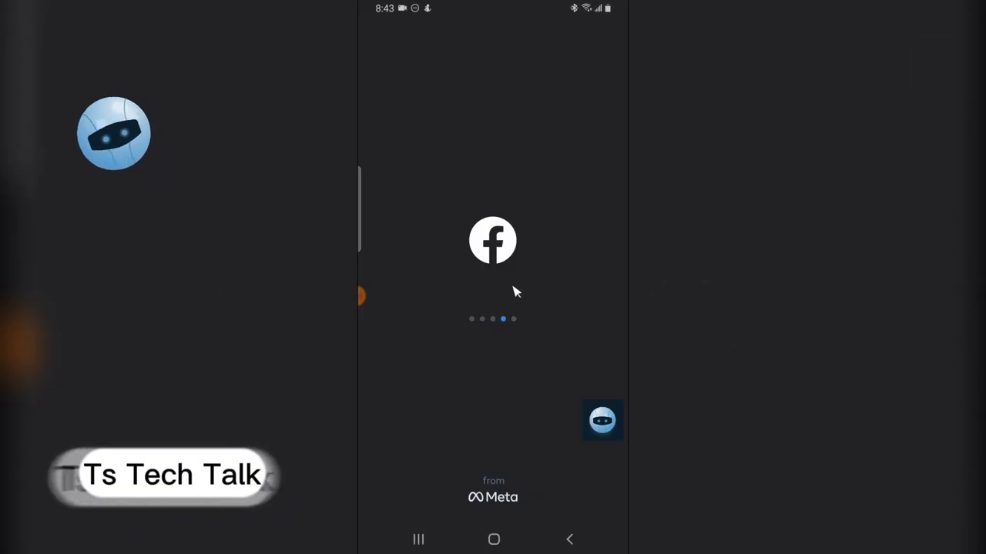
# Visit the Friends section briefly, then return to the Home news feed.
pyautogui.click(368, 299)
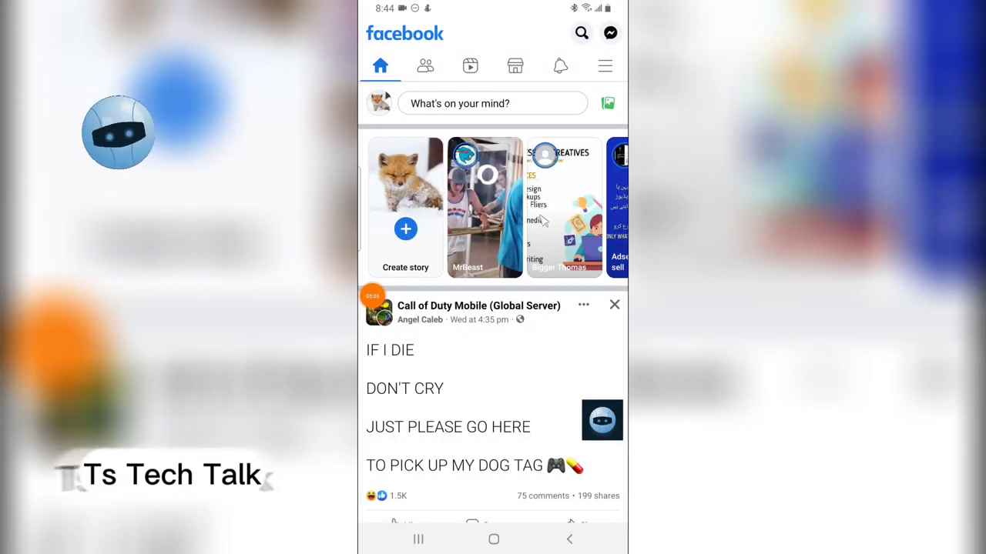
pyautogui.moveTo(608, 231); pyautogui.dragTo(441, 259)
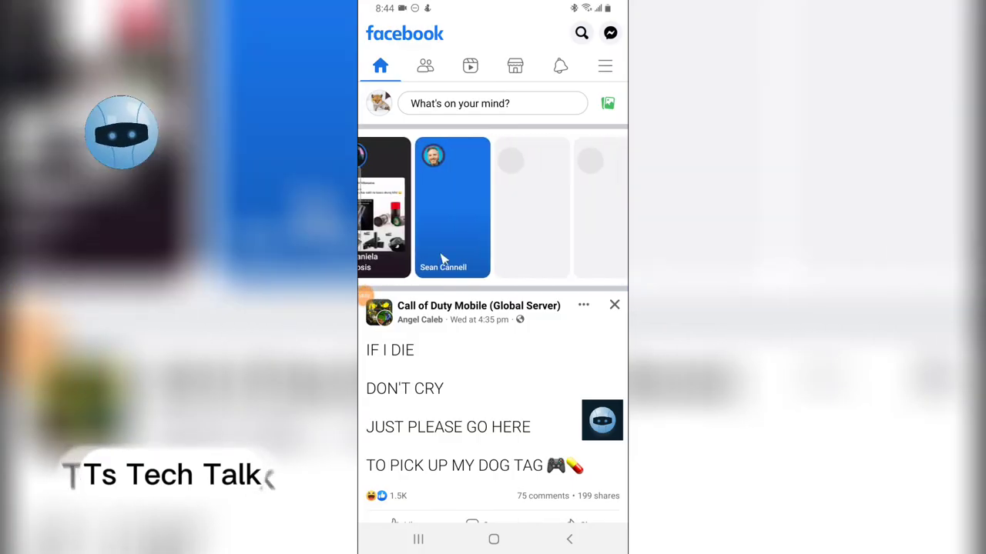
pyautogui.moveTo(596, 220); pyautogui.dragTo(528, 191)
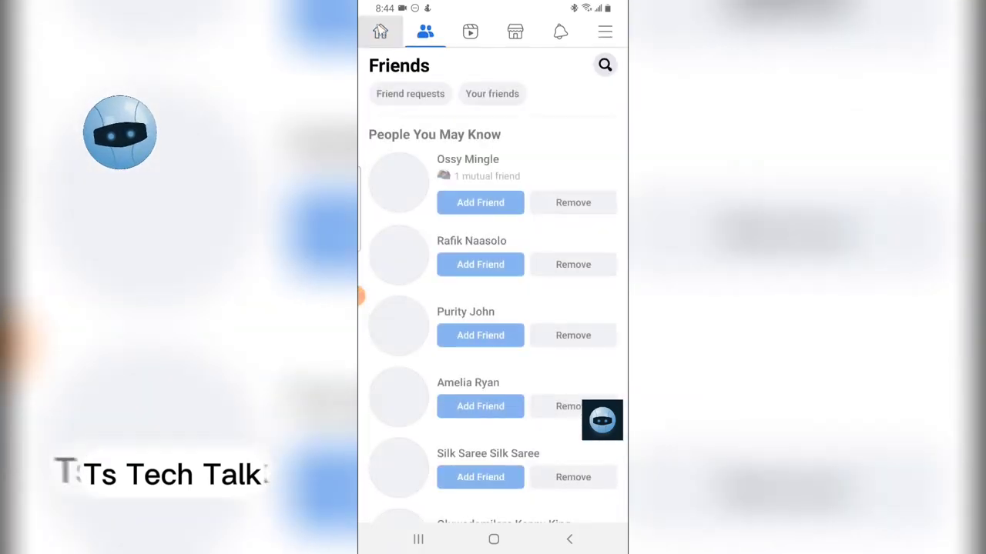
pyautogui.moveTo(395, 71); pyautogui.dragTo(506, 59)
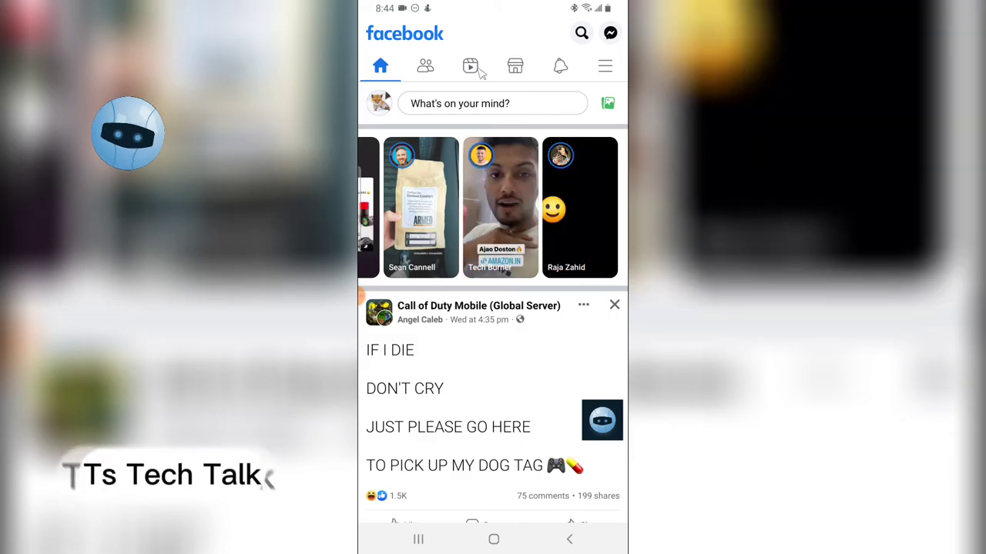
# Open Video, allow location only while using the app, and load the All videos feed.
pyautogui.click(471, 68)
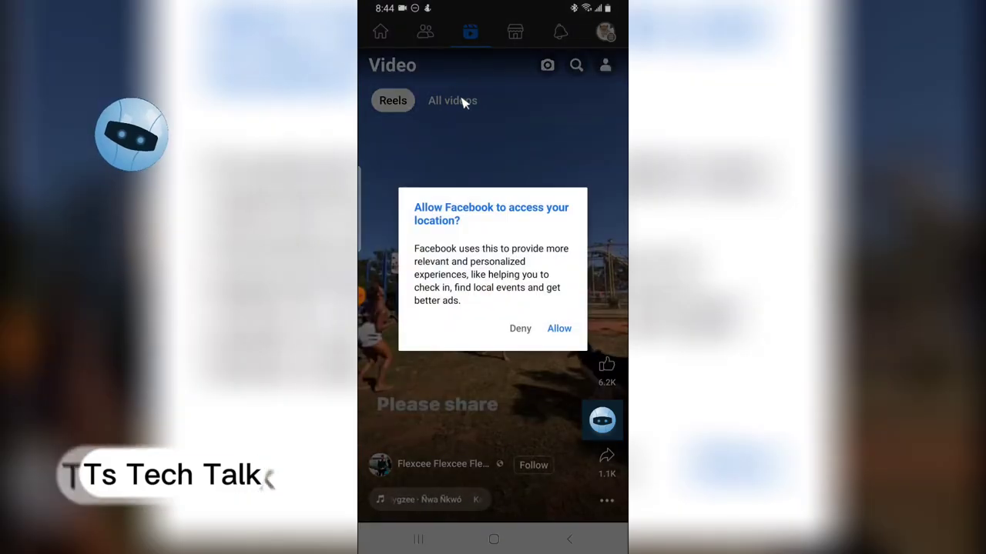
pyautogui.click(558, 334)
pyautogui.click(523, 455)
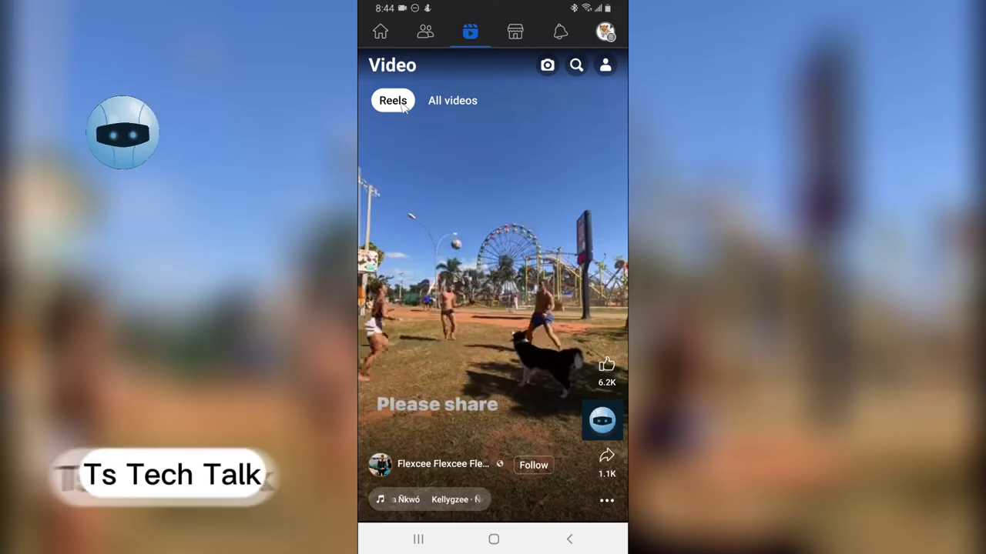
pyautogui.click(456, 107)
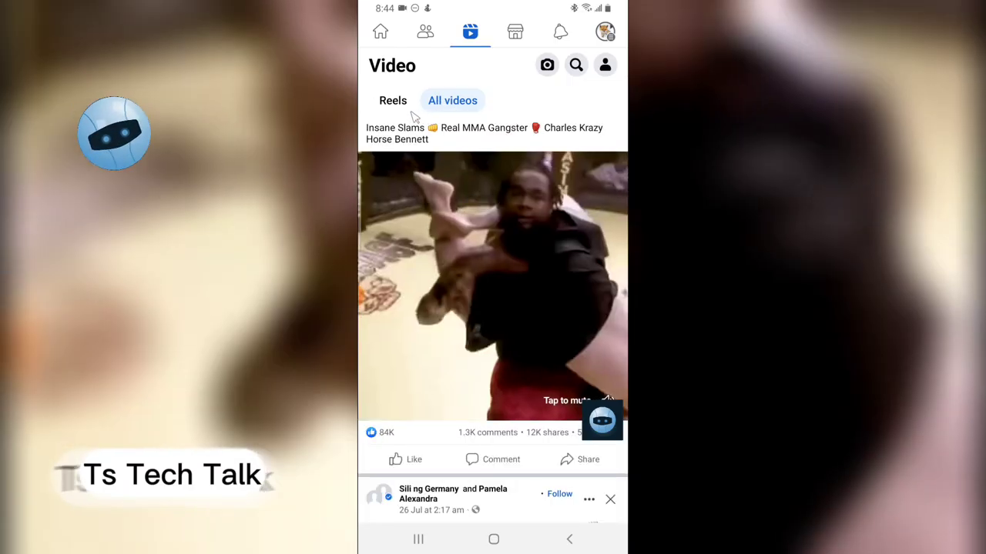
# Return to Reels, pause the swing reel and open its options sheet.
pyautogui.click(393, 100)
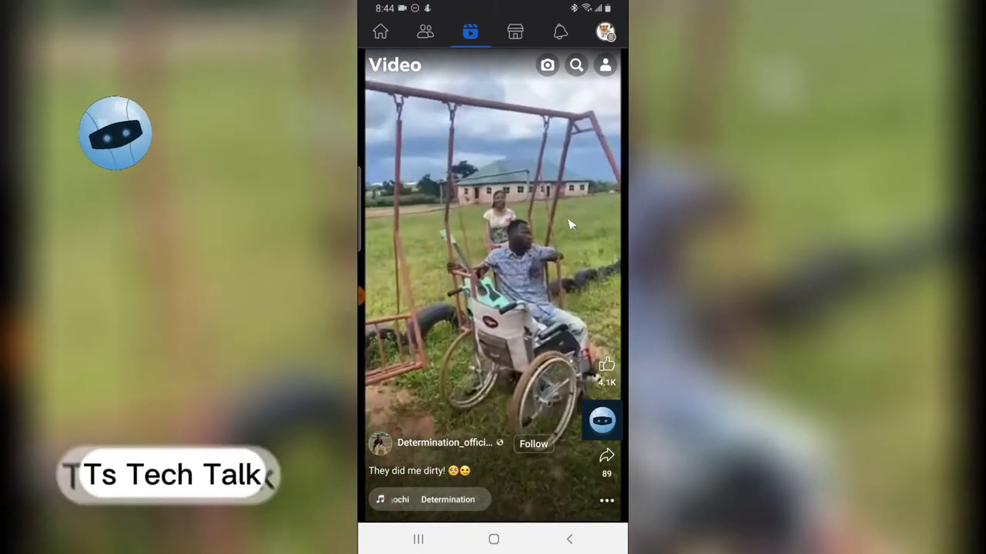
pyautogui.click(570, 224)
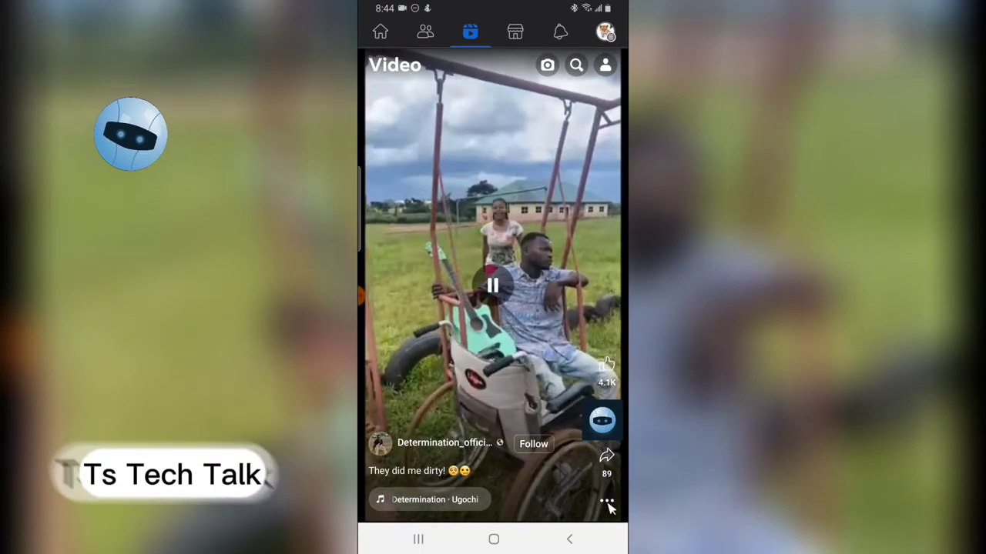
pyautogui.click(607, 504)
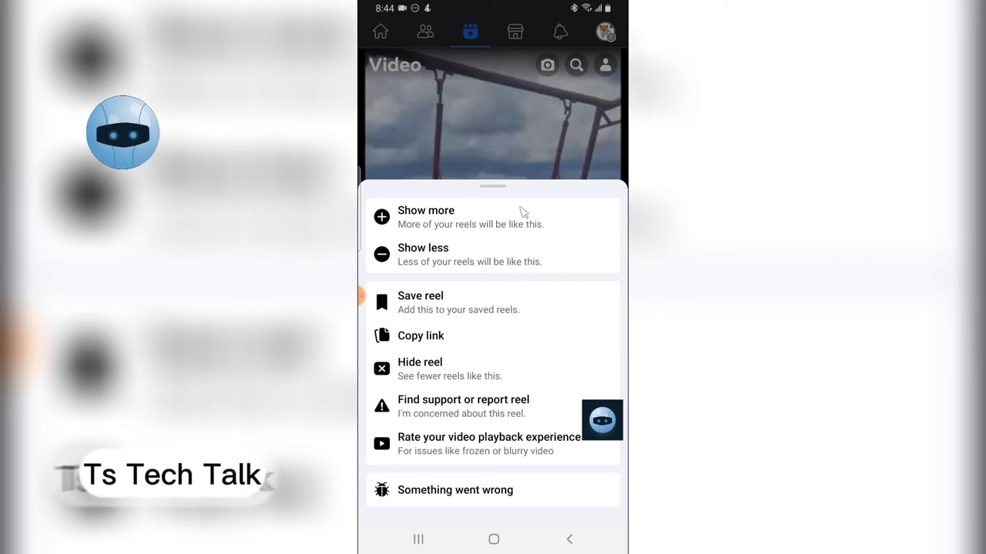
# Check the next Ebi onome reel's options for 'Remix this reel', then swipe back to the swing reel.
pyautogui.click(537, 145)
pyautogui.moveTo(539, 424); pyautogui.dragTo(565, 275)
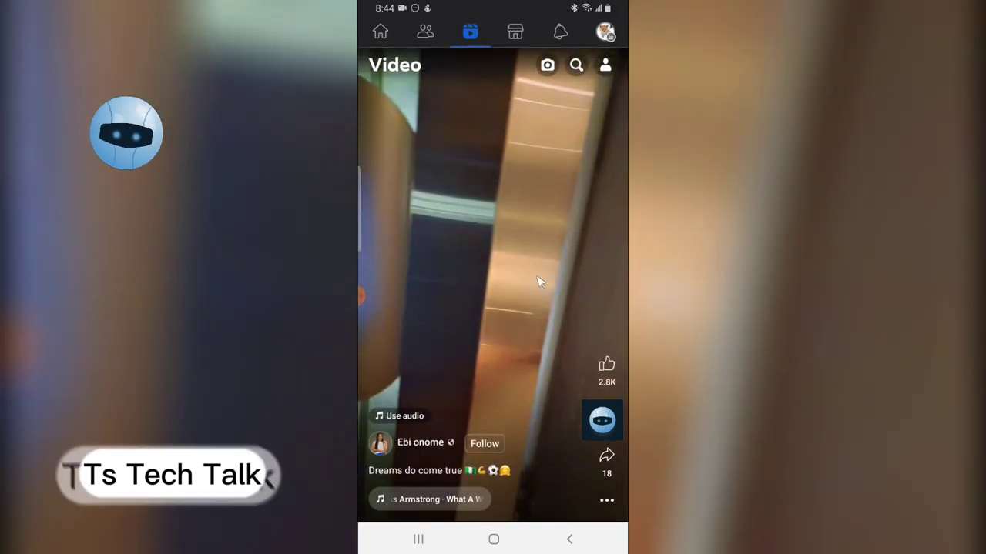
pyautogui.click(539, 280)
pyautogui.click(607, 502)
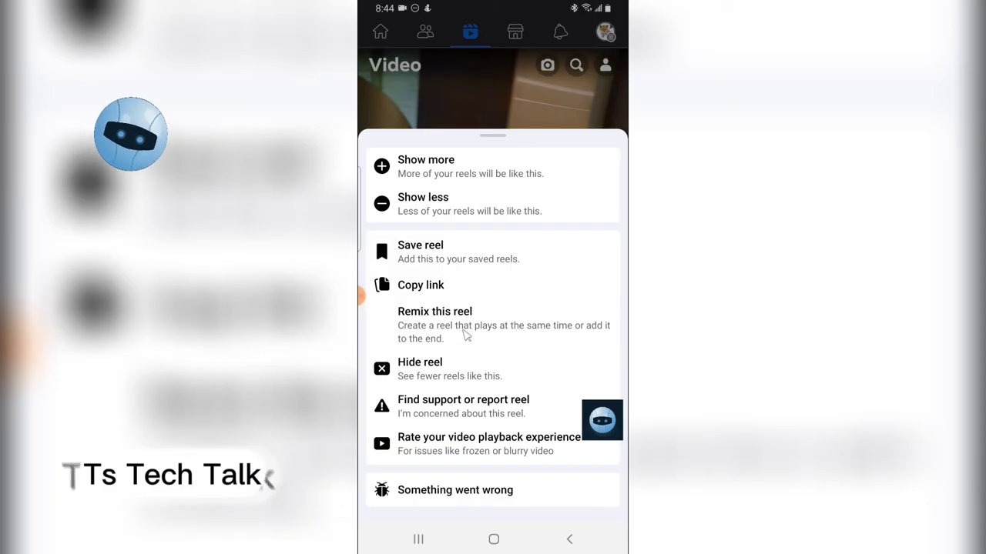
pyautogui.click(515, 114)
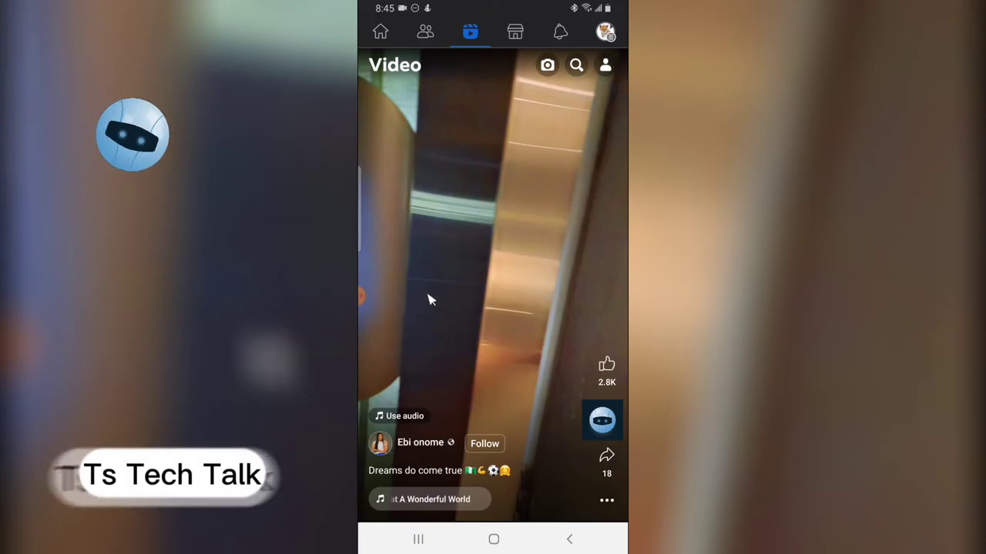
pyautogui.moveTo(503, 209); pyautogui.dragTo(497, 402)
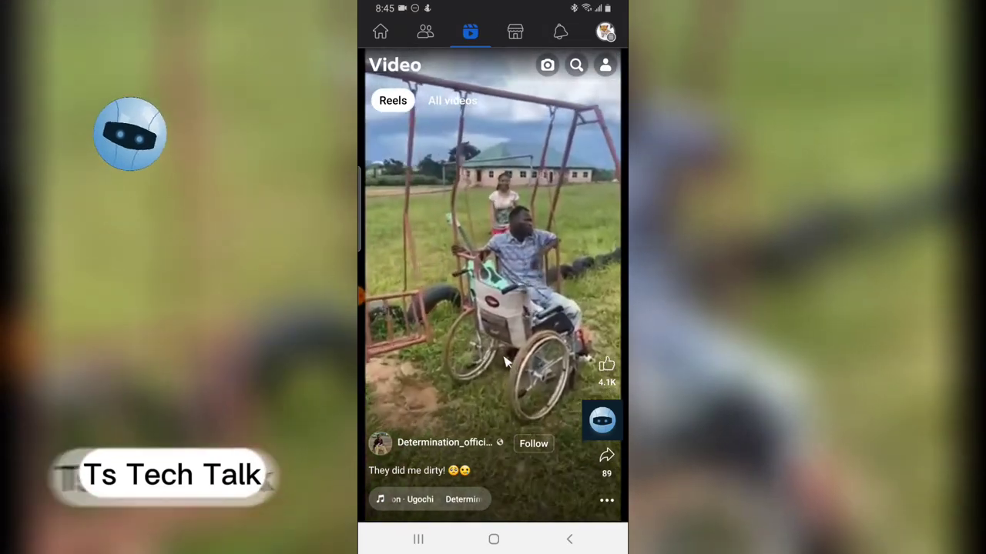
# Swipe past the swing reel to Flexcee's park reel, then go to the Home feed.
pyautogui.click(579, 171)
pyautogui.moveTo(579, 171); pyautogui.dragTo(504, 195)
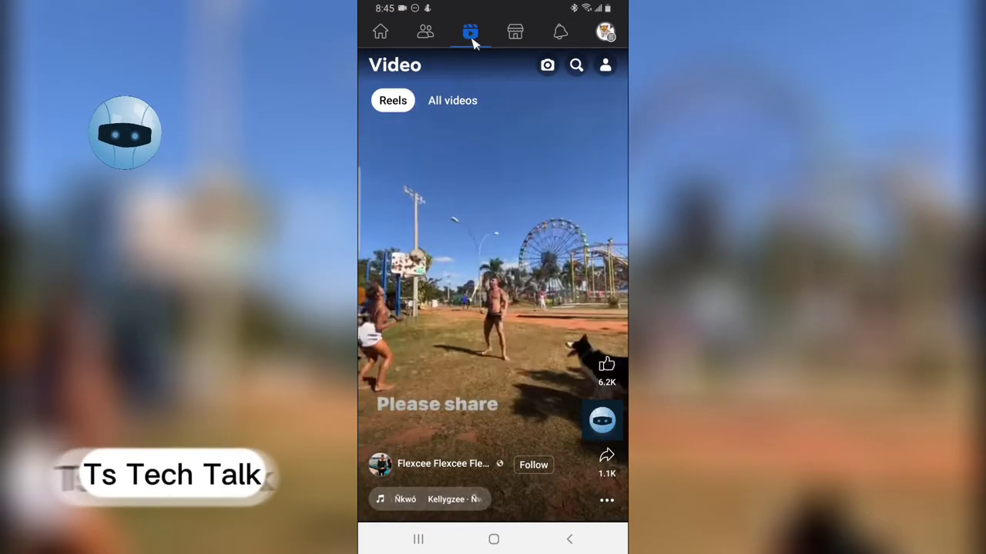
pyautogui.click(381, 33)
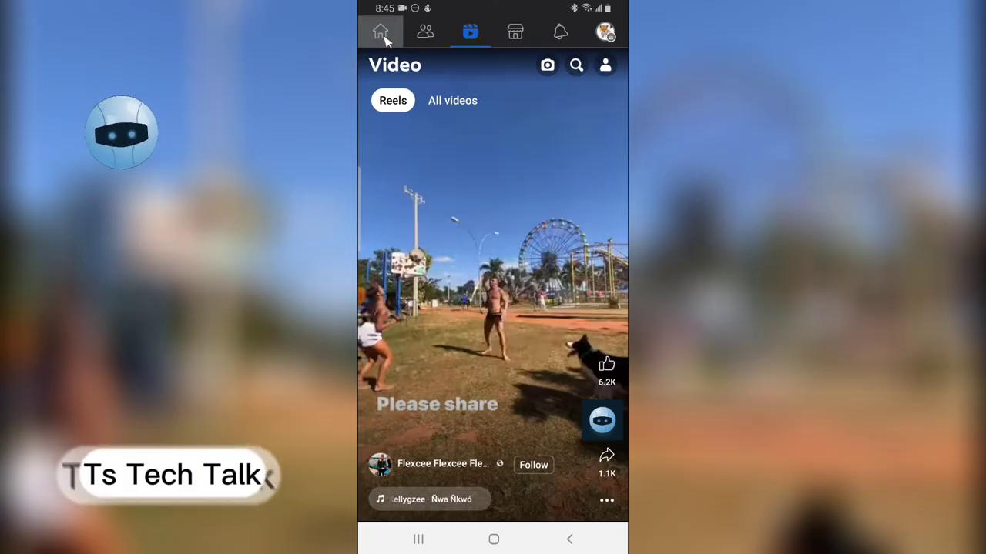